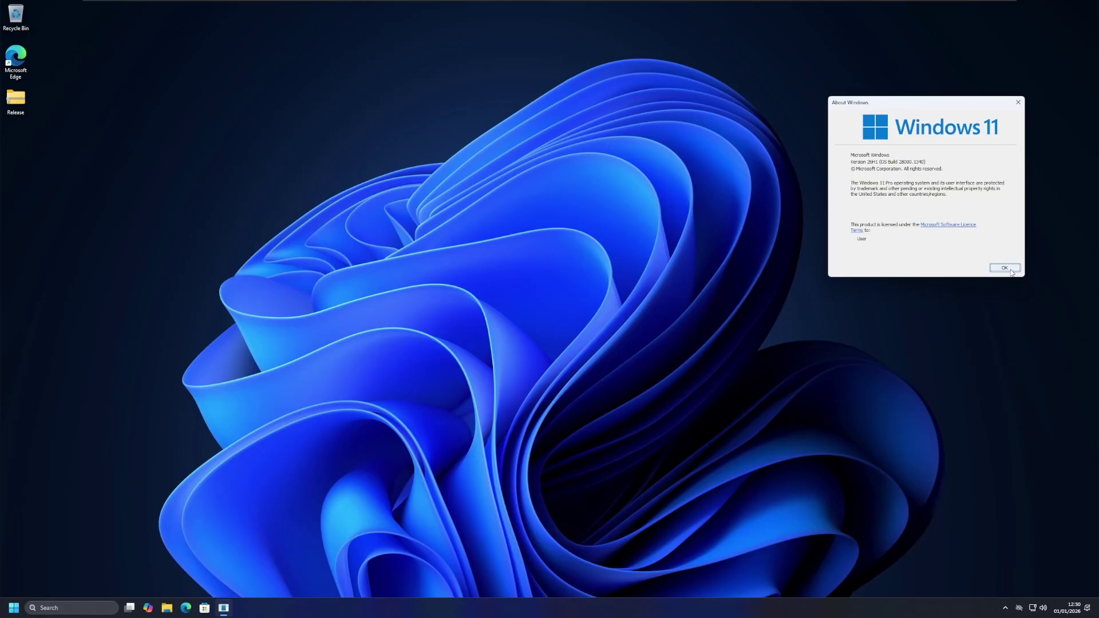
Close the About Windows dialog and extract the Release archive into the Desktop\Release folder, closing the resulting folder window.
{"action": "left_click", "coordinate": [1011, 271]}
{"action": "right_click", "coordinate": [13, 103]}
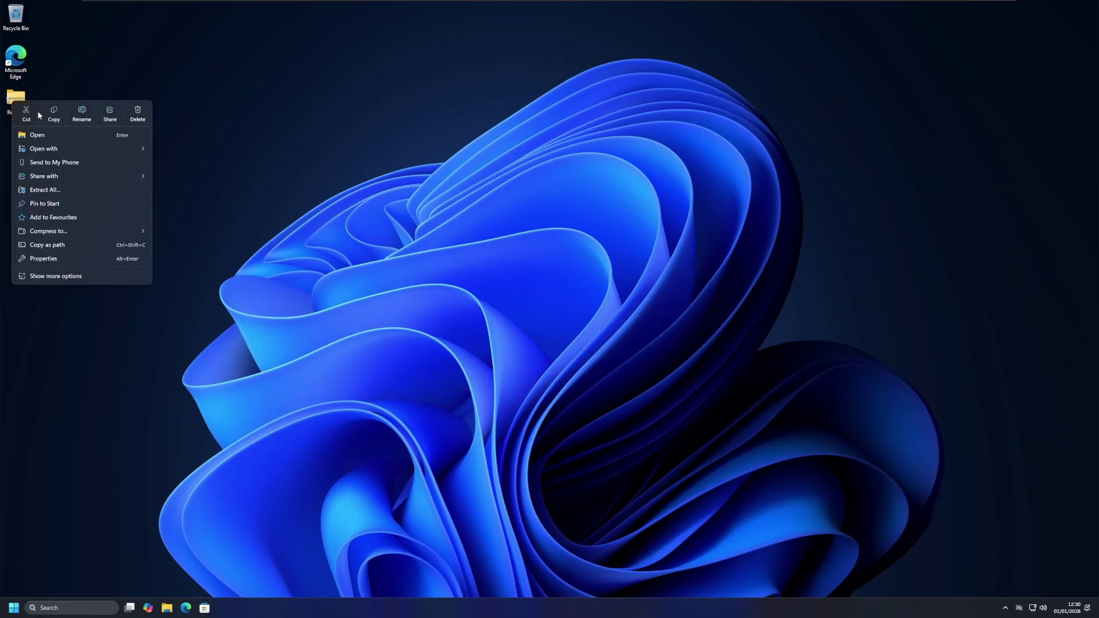
{"action": "left_click", "coordinate": [92, 193]}
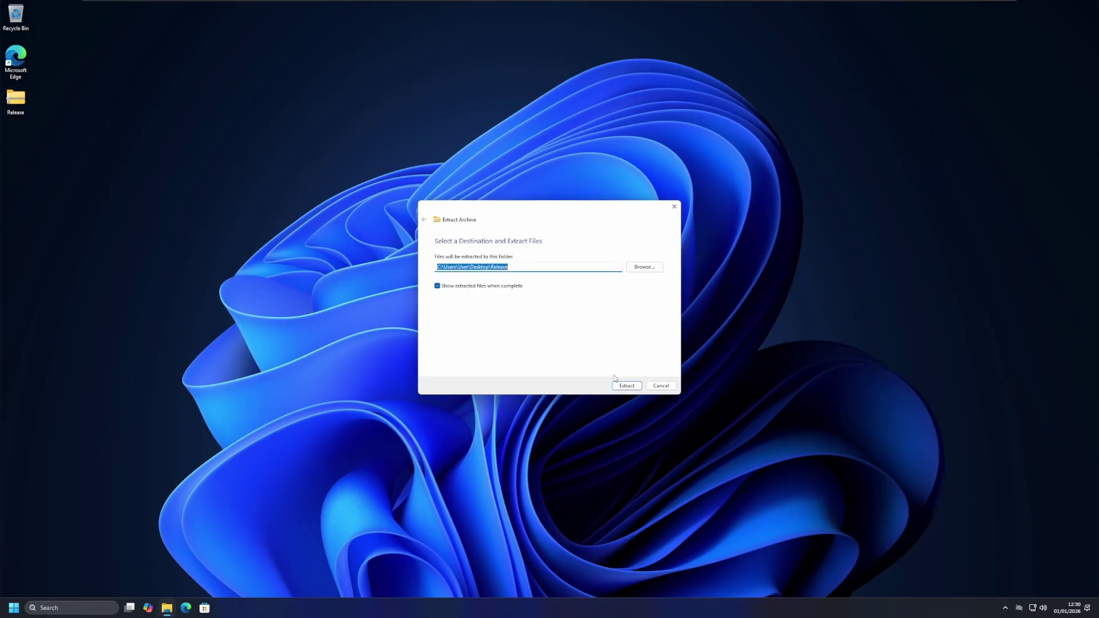
{"action": "left_click", "coordinate": [606, 384]}
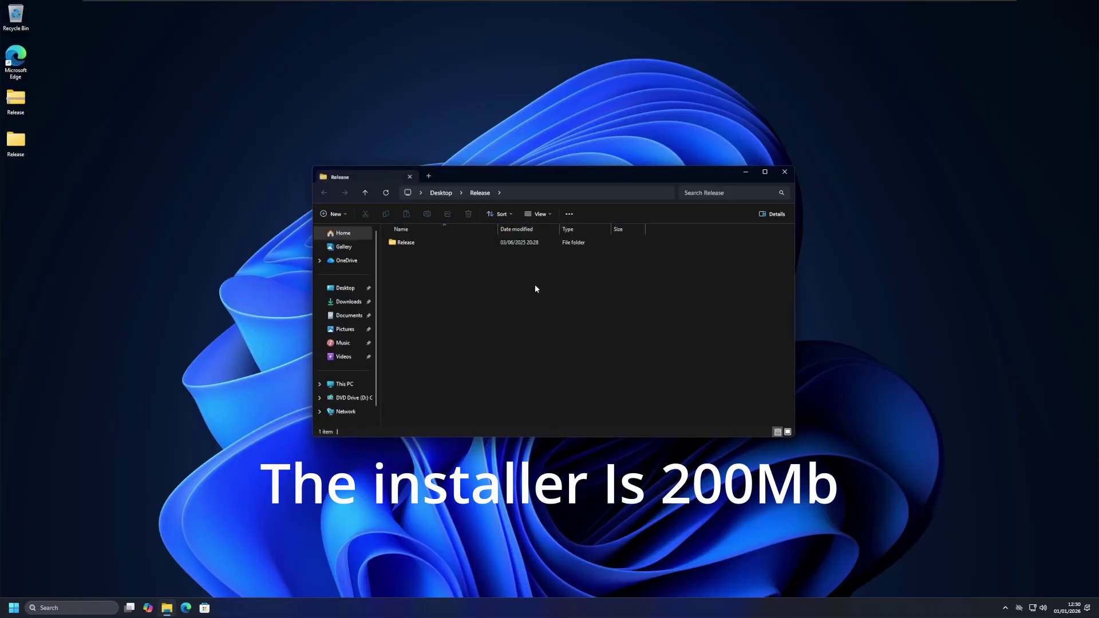
{"action": "left_click", "coordinate": [785, 172]}
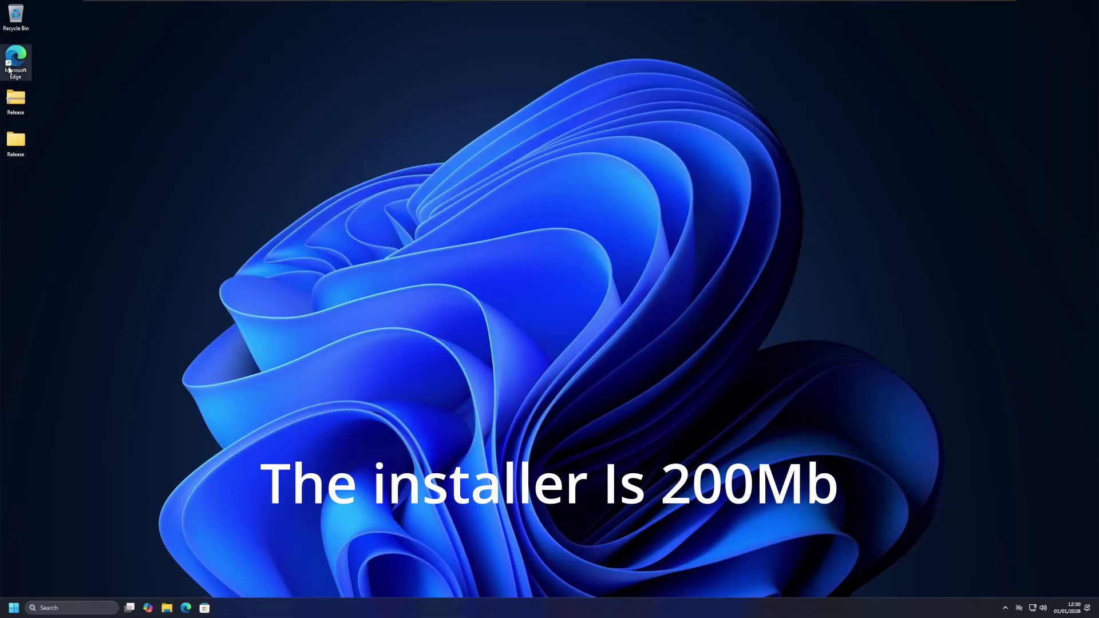
Open the extracted Release folder on the desktop and the Release folder nested inside it.
{"action": "double_click", "coordinate": [15, 141]}
{"action": "double_click", "coordinate": [414, 240]}
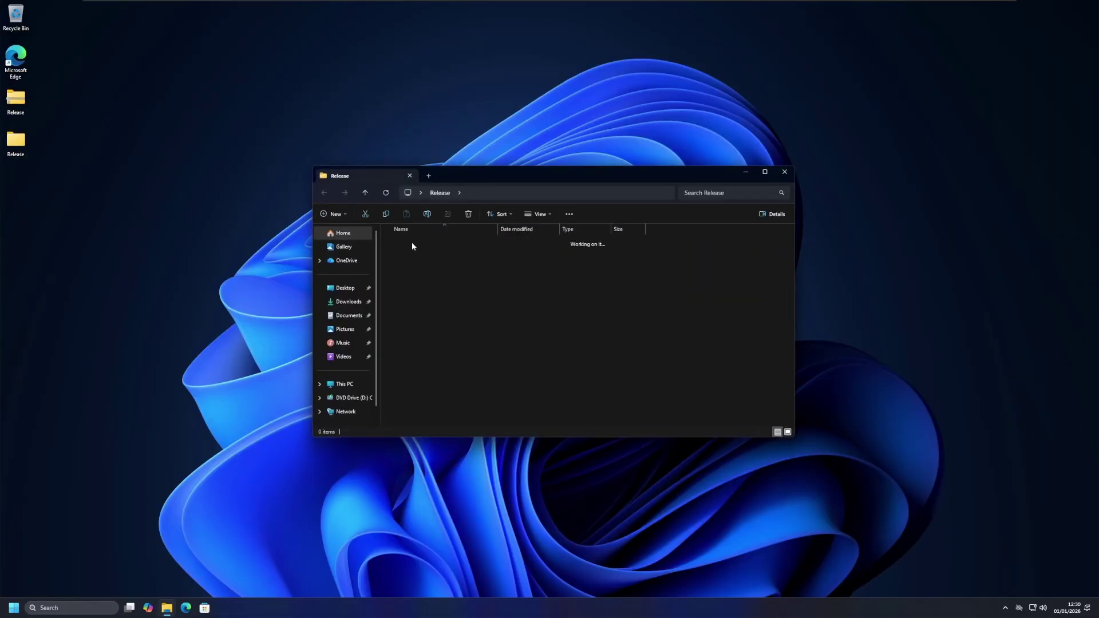
{"action": "left_click", "coordinate": [440, 193]}
{"action": "left_click_drag", "start_coordinate": [415, 243], "coordinate": [5, 207]}
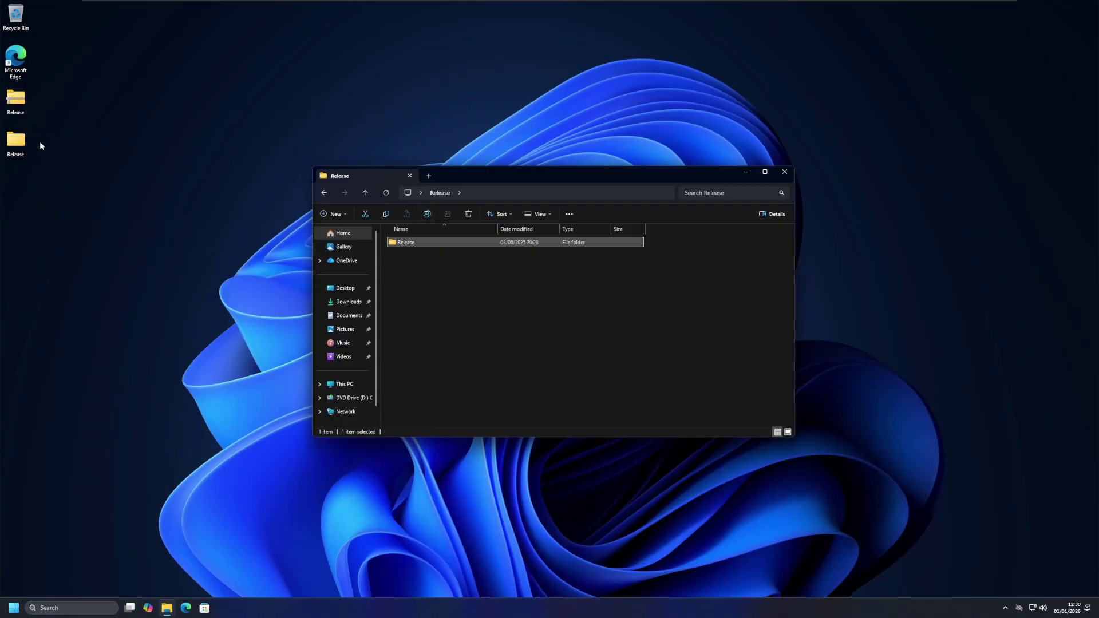
{"action": "double_click", "coordinate": [405, 243]}
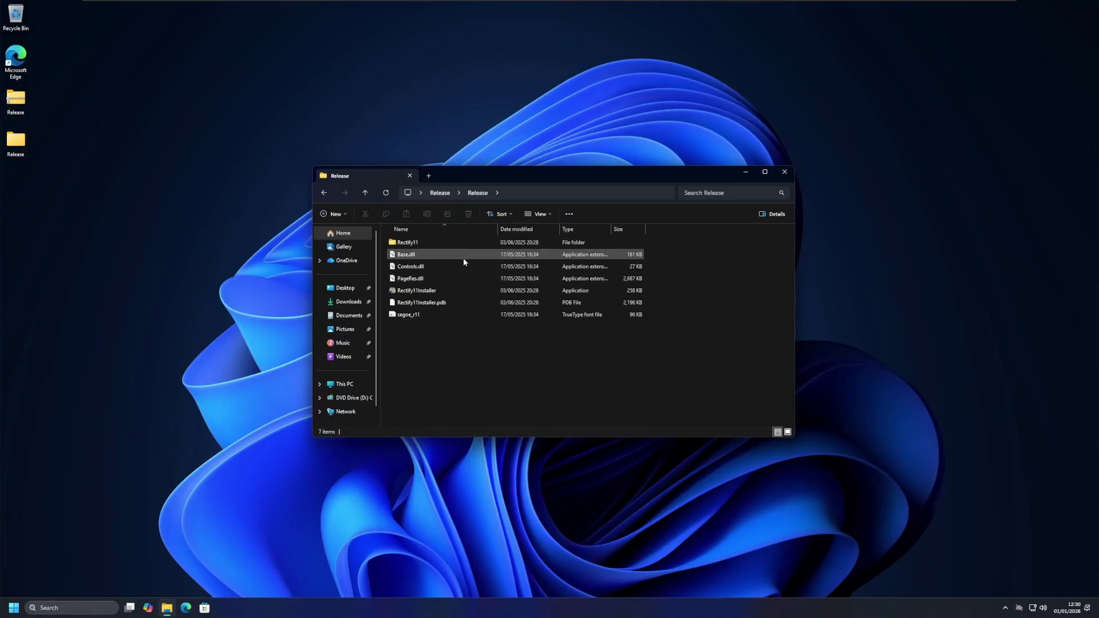
Launch Rectify11Installer, bypassing the SmartScreen block and granting it permission to run.
{"action": "double_click", "coordinate": [421, 291]}
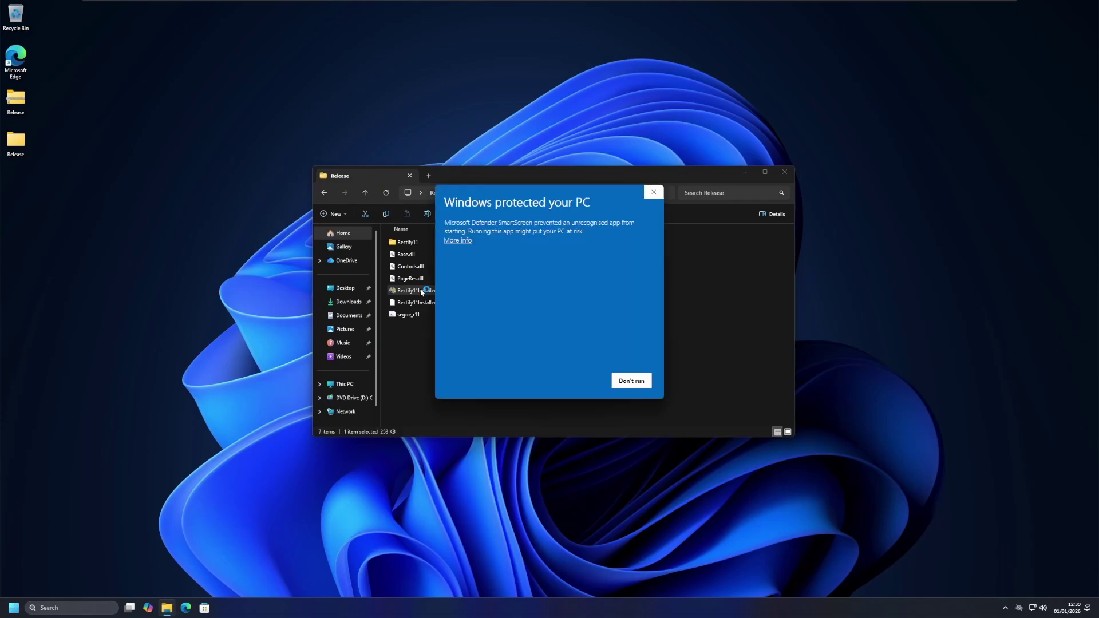
{"action": "left_click", "coordinate": [469, 241]}
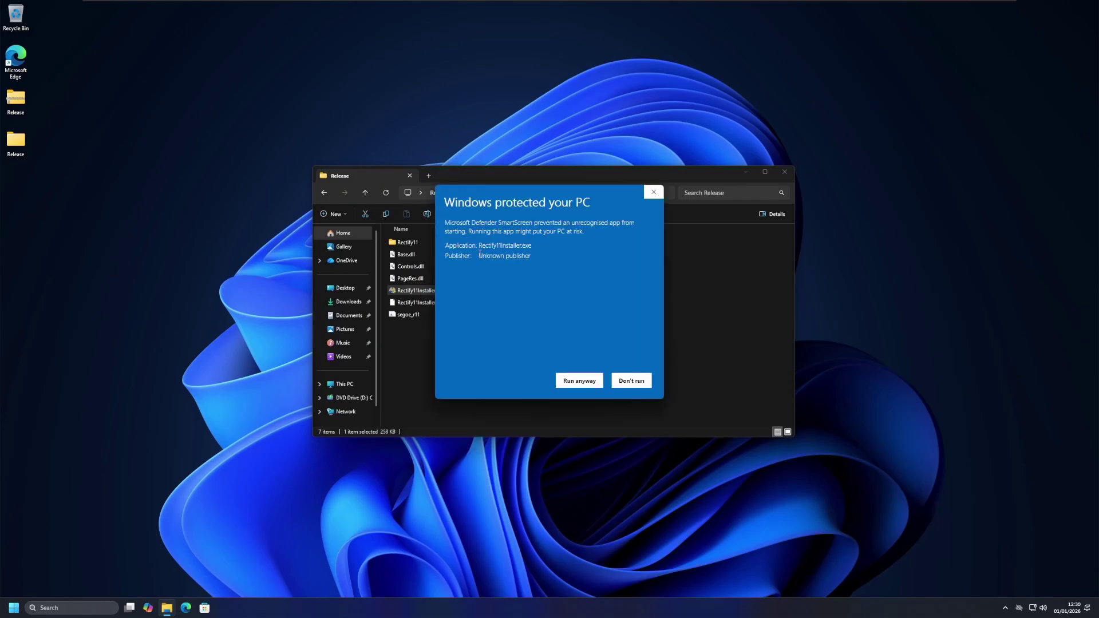
{"action": "left_click", "coordinate": [593, 383]}
{"action": "left_click", "coordinate": [515, 378]}
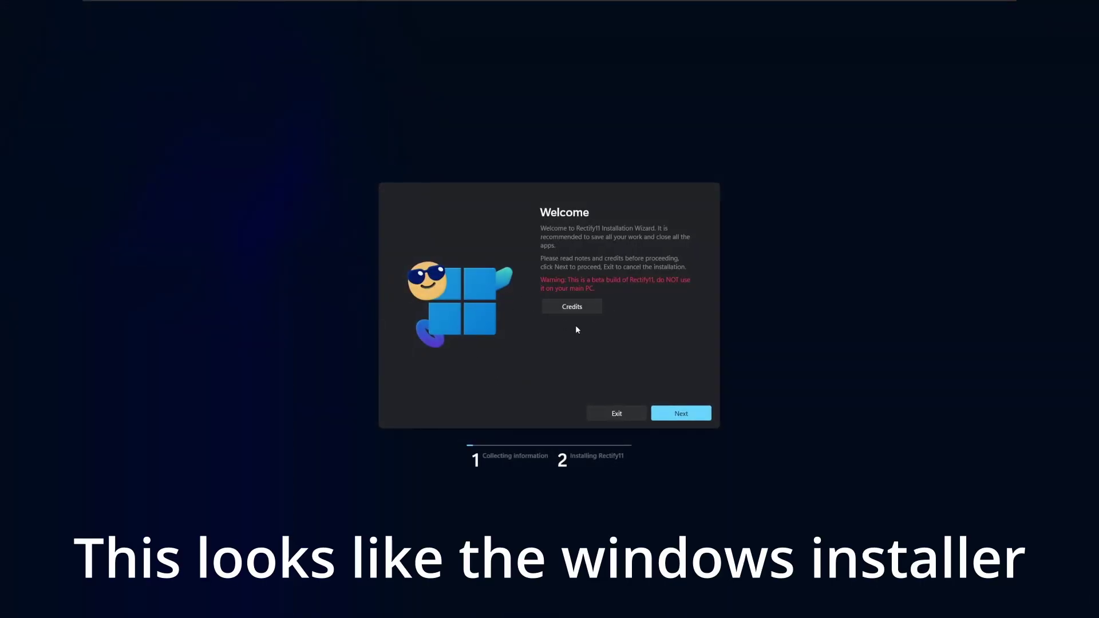
Start the Rectify11 installation with Patch your system, Patch resources, and Themes, Accent Colorizer, Enhanced Start Menu and Taskbar, and Enhanced Explorer layout.
{"action": "left_click", "coordinate": [667, 412]}
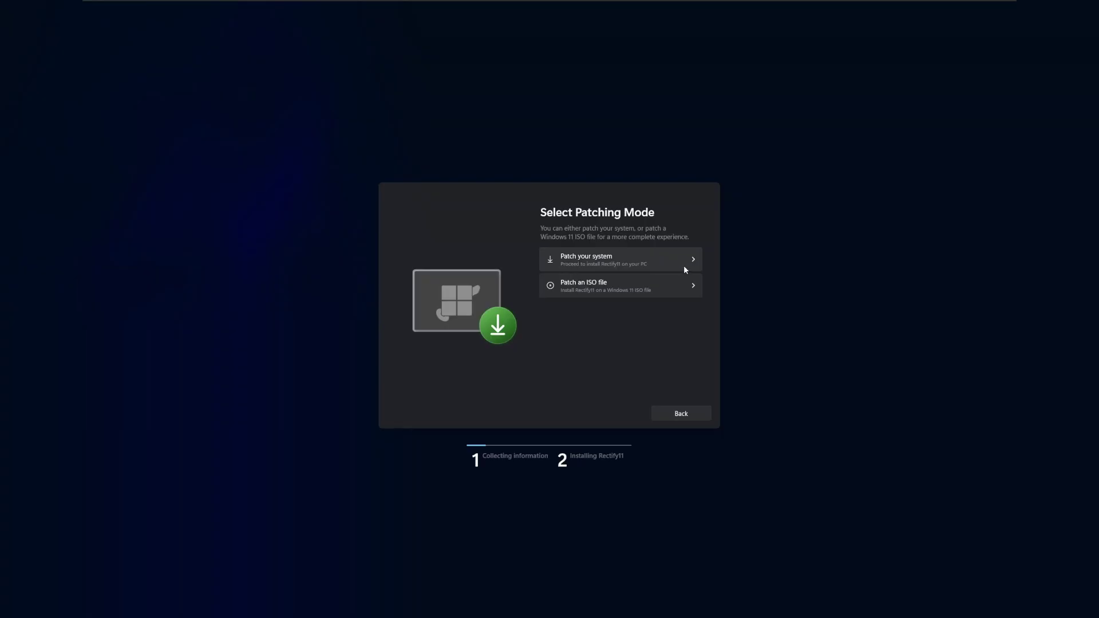
{"action": "left_click", "coordinate": [673, 262]}
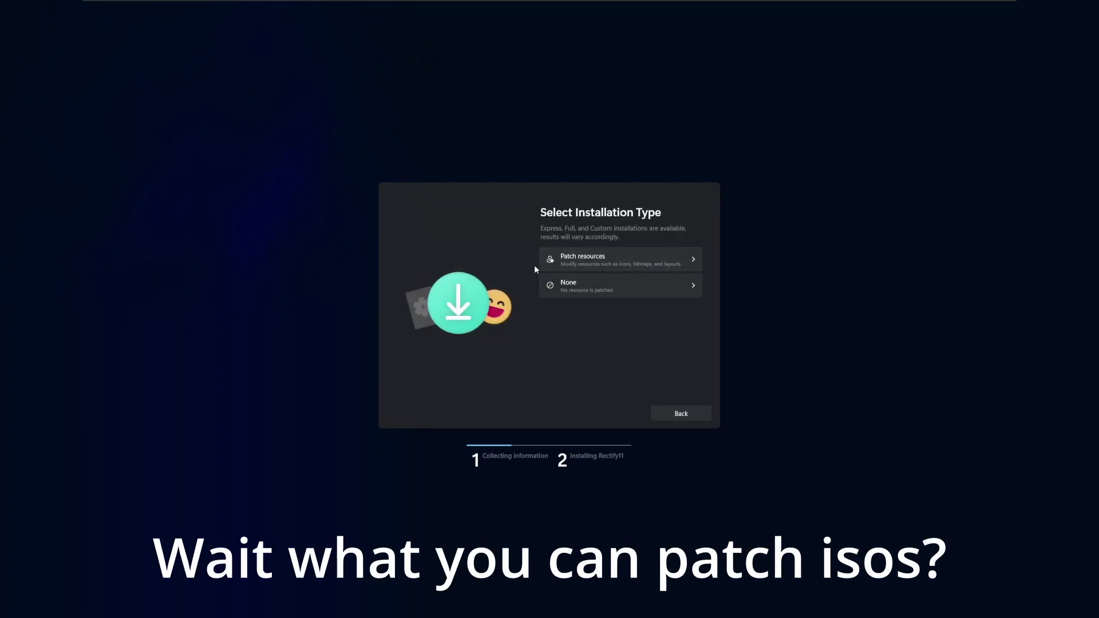
{"action": "left_click", "coordinate": [655, 263]}
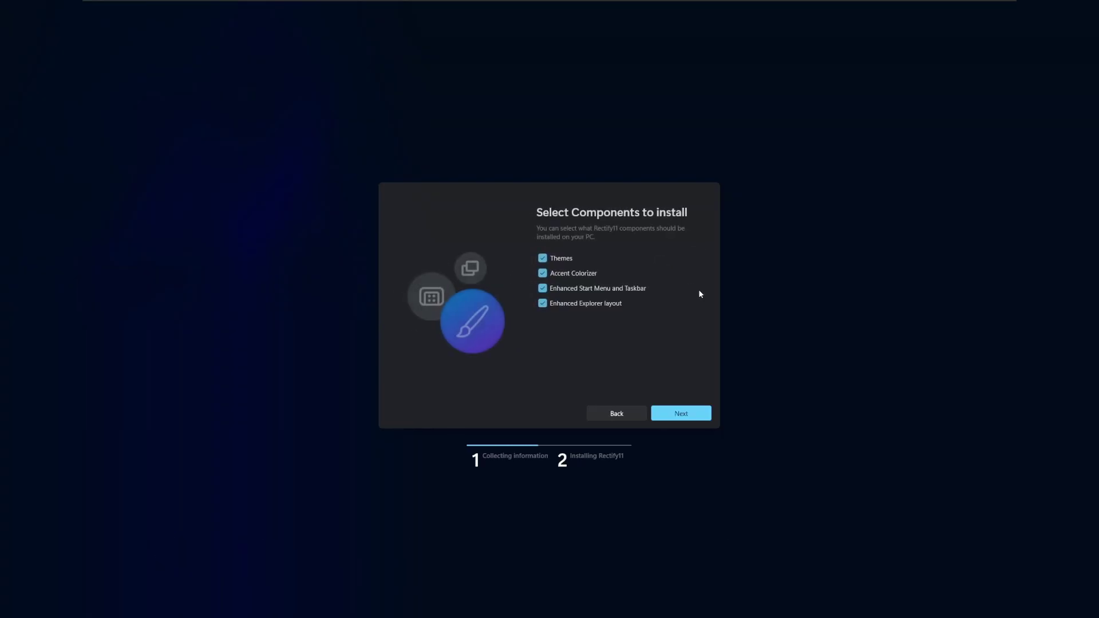
{"action": "left_click", "coordinate": [681, 414]}
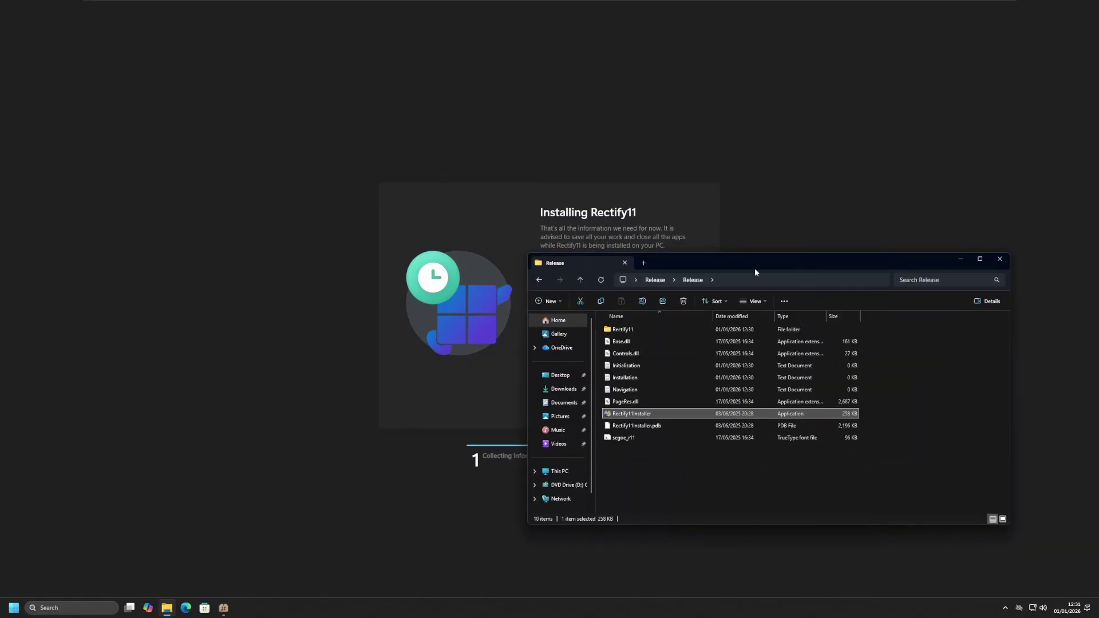
Open Task Manager from the security screen and filter its processes by RE.
{"action": "key", "text": "ctrl+alt+Delete"}
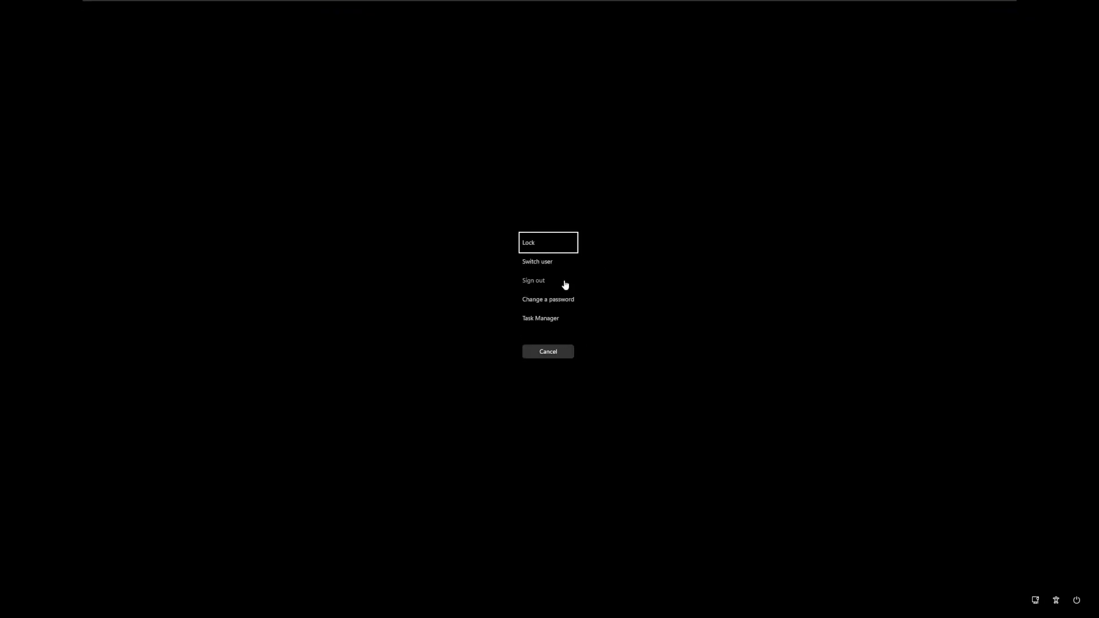
{"action": "left_click", "coordinate": [540, 318]}
{"action": "left_click", "coordinate": [507, 159]}
{"action": "type", "text": "RE"}
{"action": "right_click", "coordinate": [440, 235]}
{"action": "right_click", "coordinate": [436, 269]}
{"action": "left_click", "coordinate": [485, 158]}
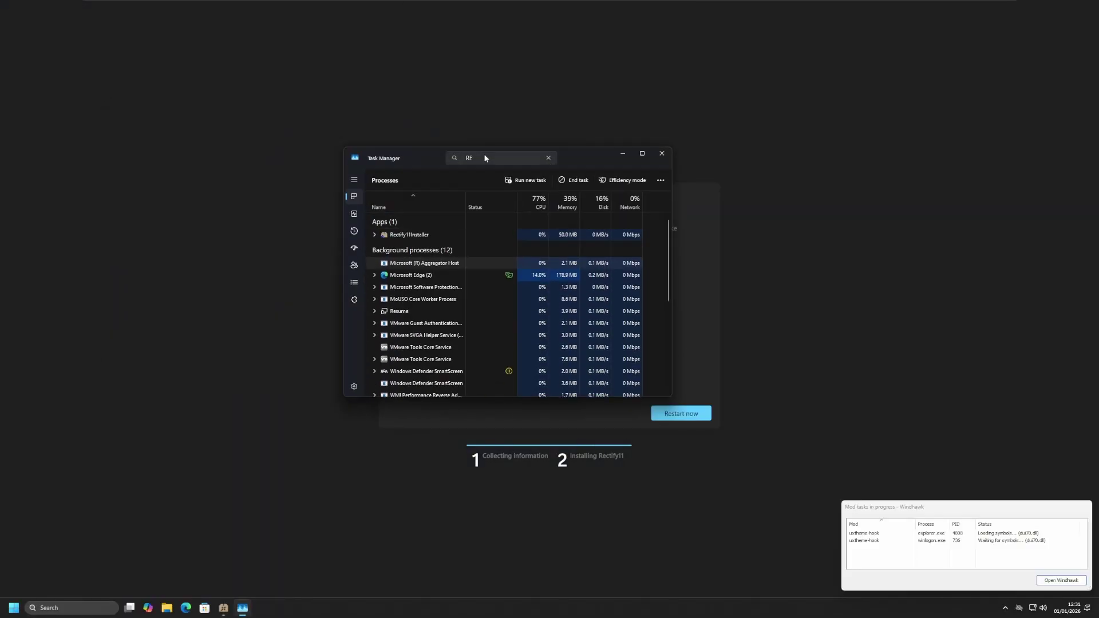
Replace the Task Manager process filter with taskmgr and inspect the matching entry's options.
{"action": "key", "text": "BackSpace"}
{"action": "key", "text": "BackSpace"}
{"action": "type", "text": "taskmgr"}
{"action": "right_click", "coordinate": [407, 232]}
{"action": "left_click", "coordinate": [446, 304]}
{"action": "right_click", "coordinate": [413, 210]}
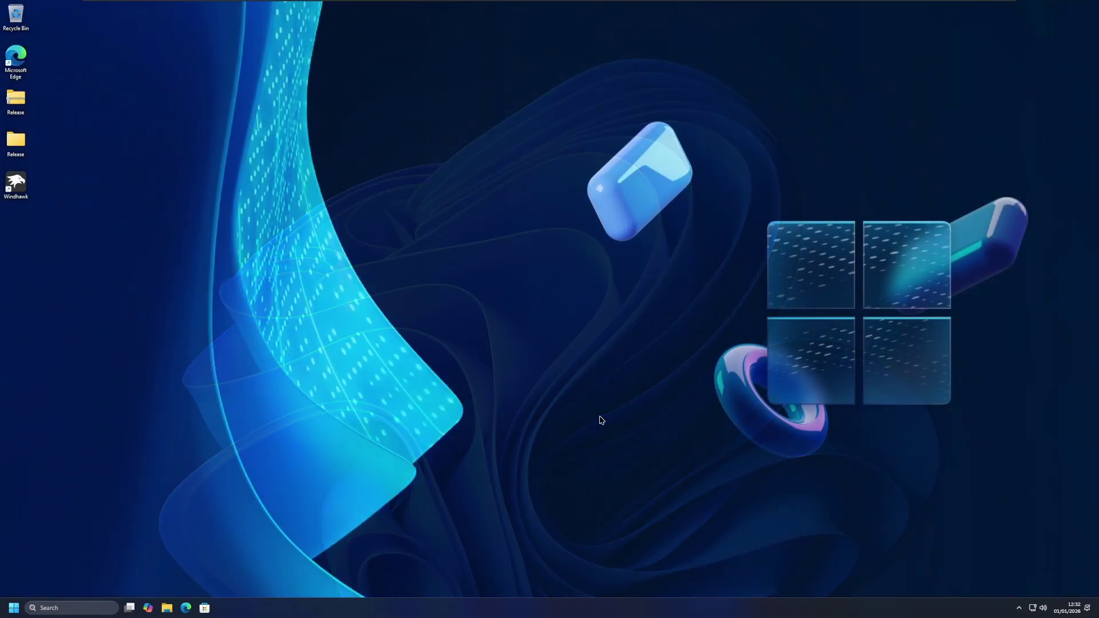
Test the selection rectangle on the new desktop, then search Windows for rectocele and dismiss the results.
{"action": "left_click_drag", "start_coordinate": [423, 263], "coordinate": [290, 542]}
{"action": "key", "text": "super"}
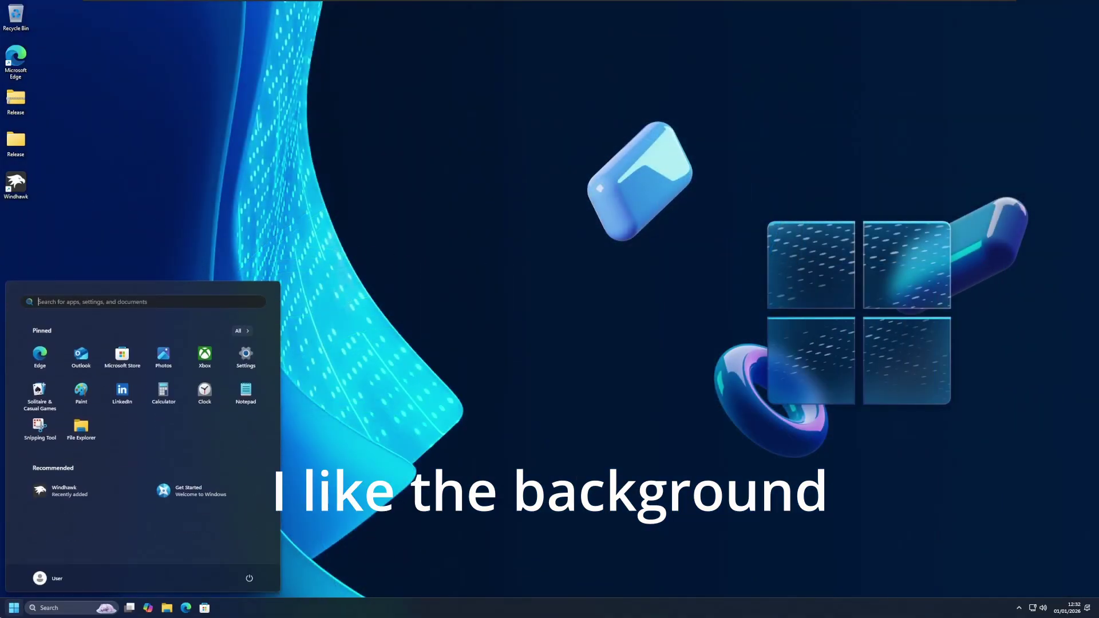
{"action": "type", "text": "rectocele"}
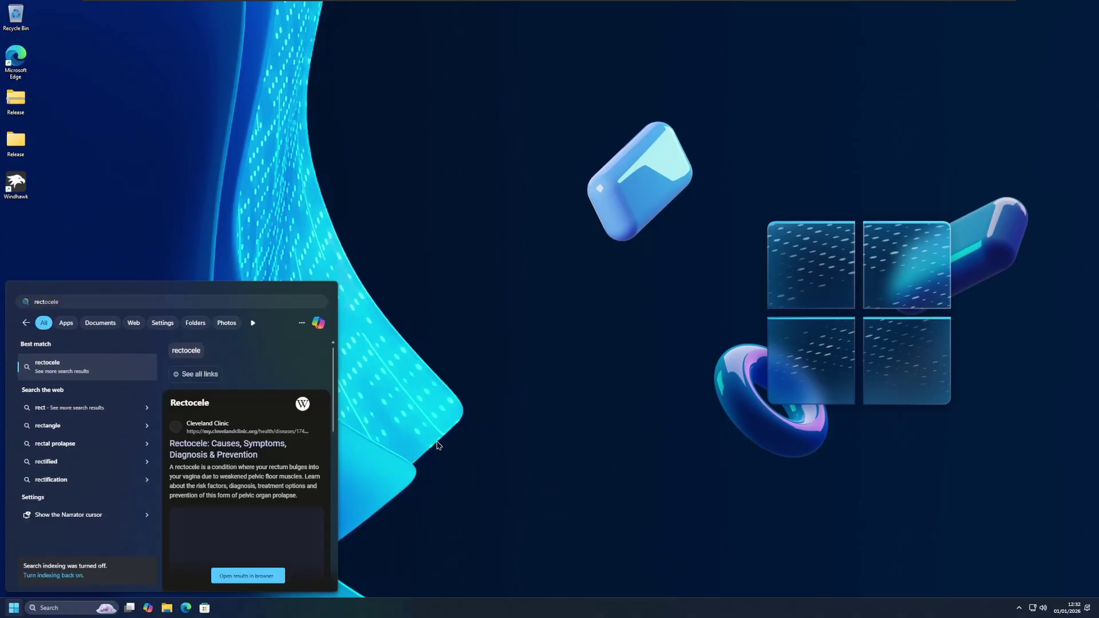
{"action": "left_click", "coordinate": [544, 493]}
Open the Control Panel with the Run command control, examine its patched icons, and close it.
{"action": "key", "text": "super+r"}
{"action": "type", "text": "cp"}
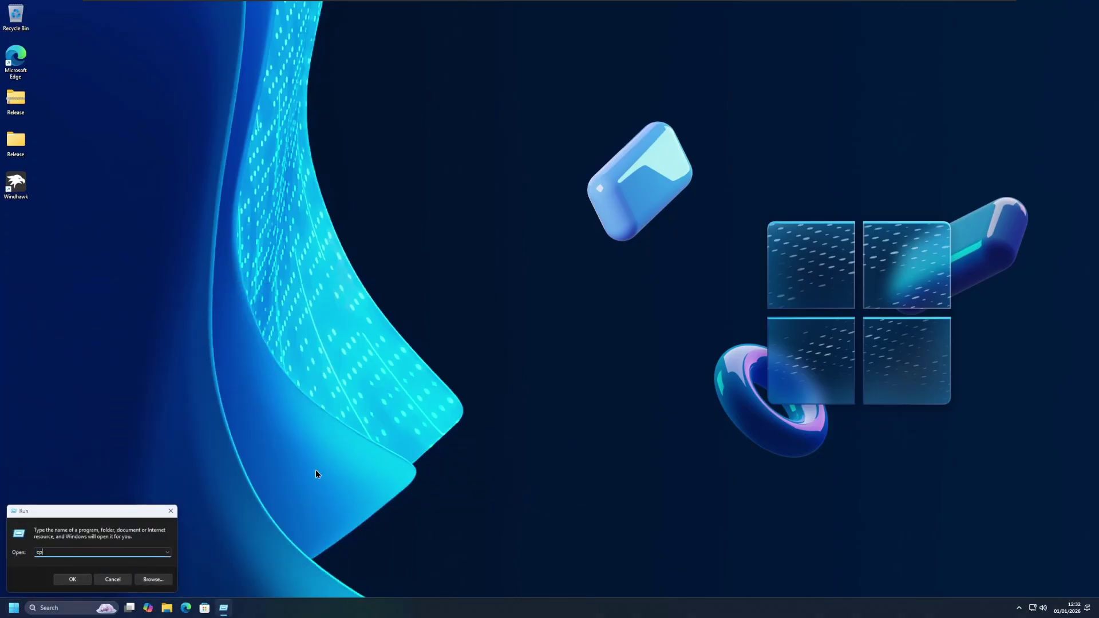
{"action": "type", "text": "mtr"}
{"action": "left_click_drag", "start_coordinate": [127, 518], "coordinate": [416, 420]}
{"action": "key", "text": "Return"}
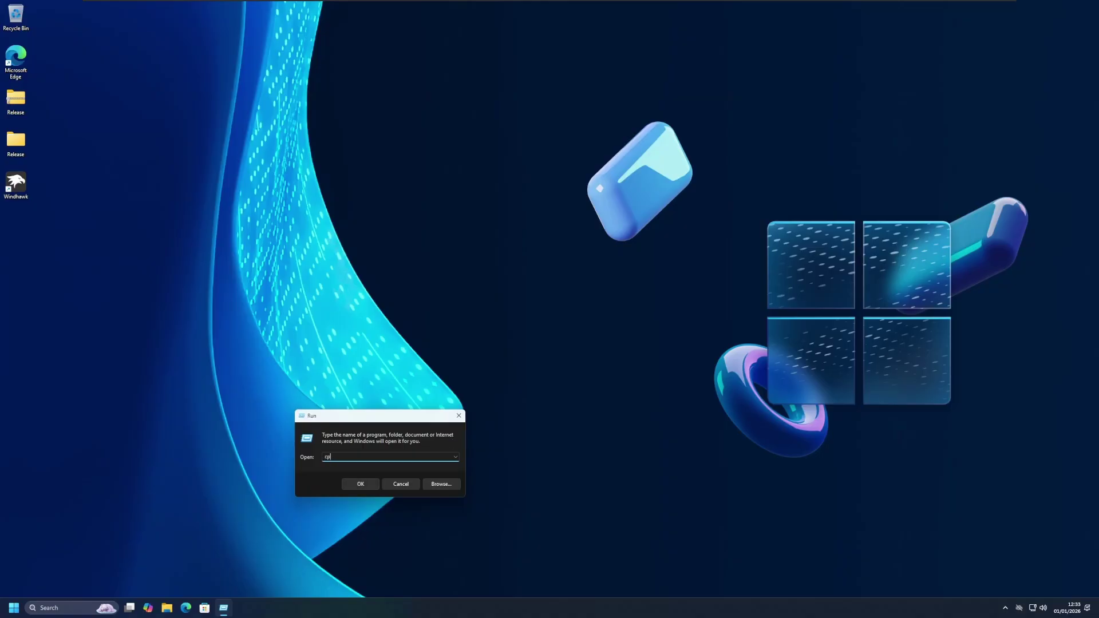
{"action": "type", "text": "l"}
{"action": "key", "text": "Return"}
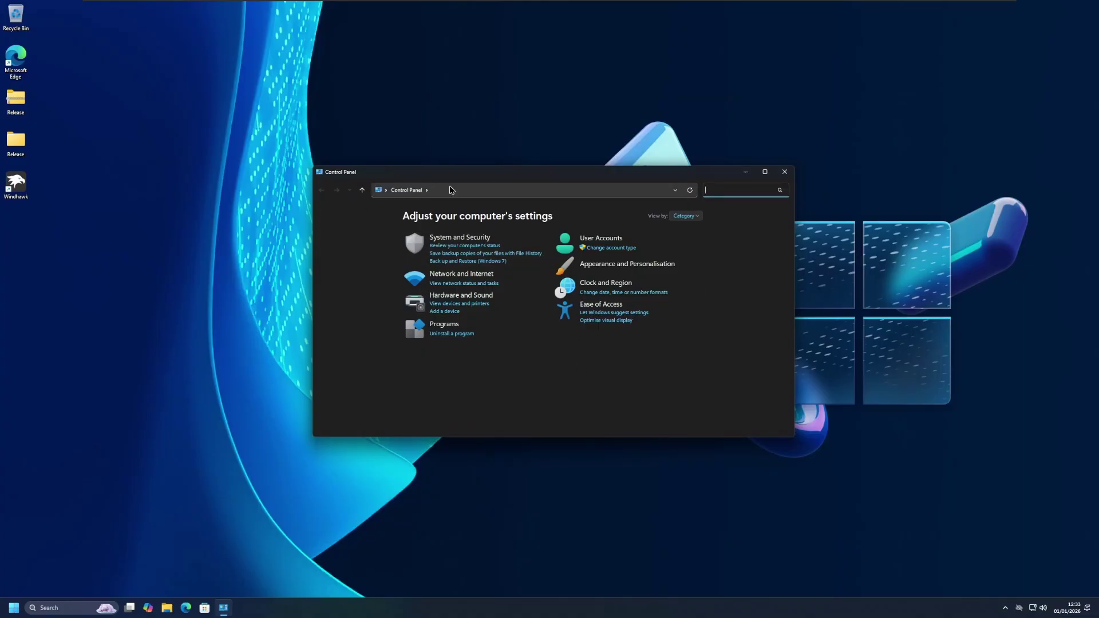
{"action": "left_click_drag", "start_coordinate": [440, 173], "coordinate": [158, 193]}
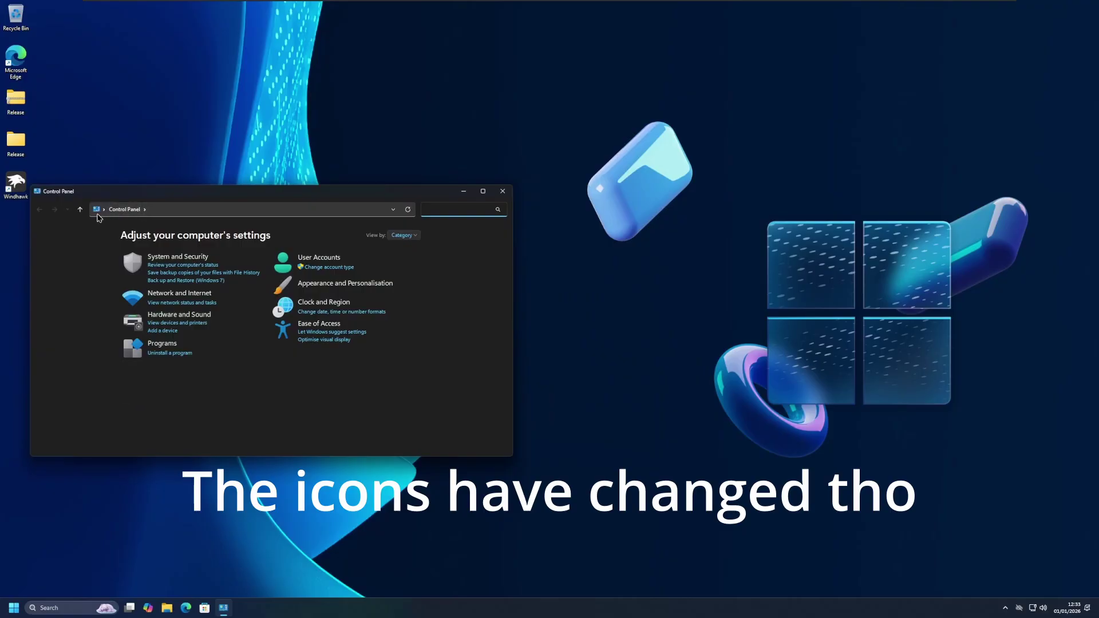
{"action": "left_click", "coordinate": [502, 192]}
Run winver to check the About Windows dialog in the new theme, and close it.
{"action": "key", "text": "super+r"}
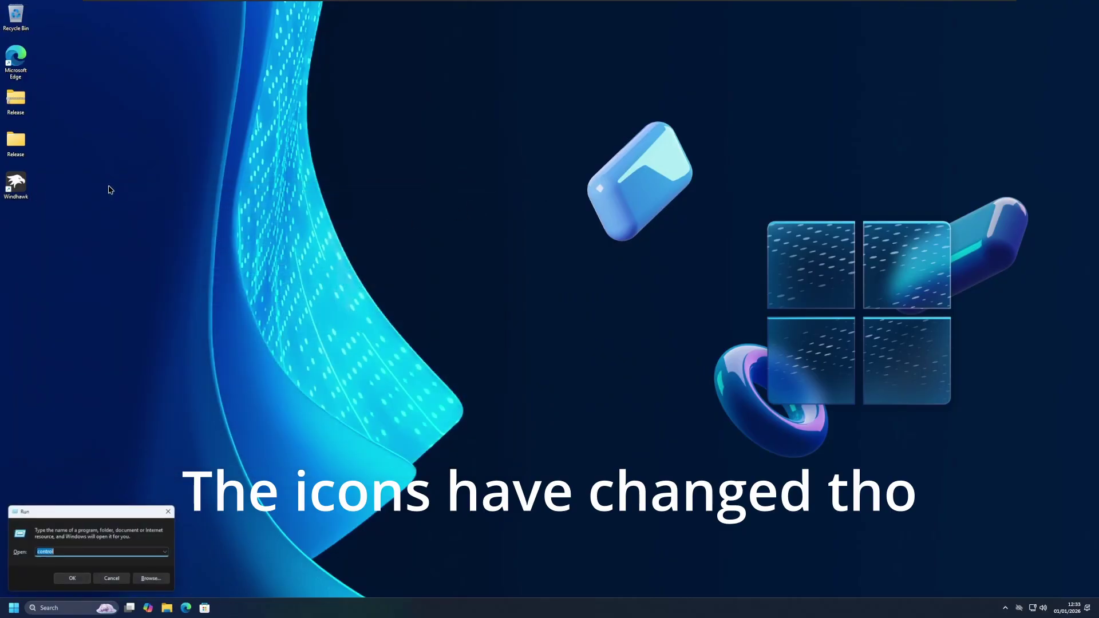
{"action": "type", "text": "iw"}
{"action": "type", "text": "winve"}
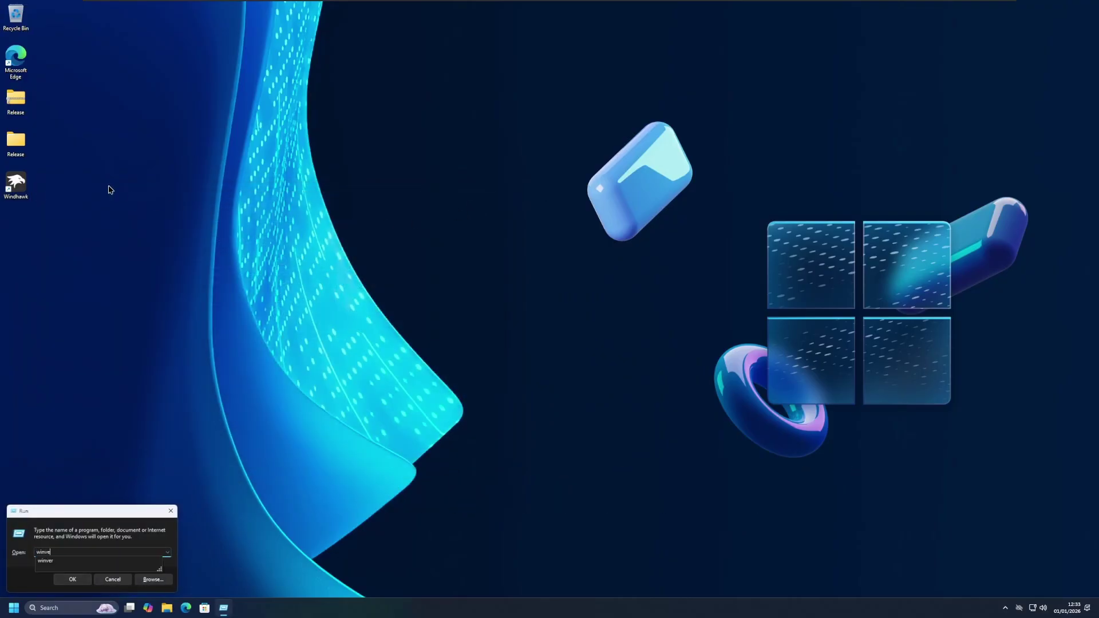
{"action": "type", "text": "r"}
{"action": "key", "text": "Return"}
{"action": "left_click_drag", "start_coordinate": [100, 28], "coordinate": [439, 178]}
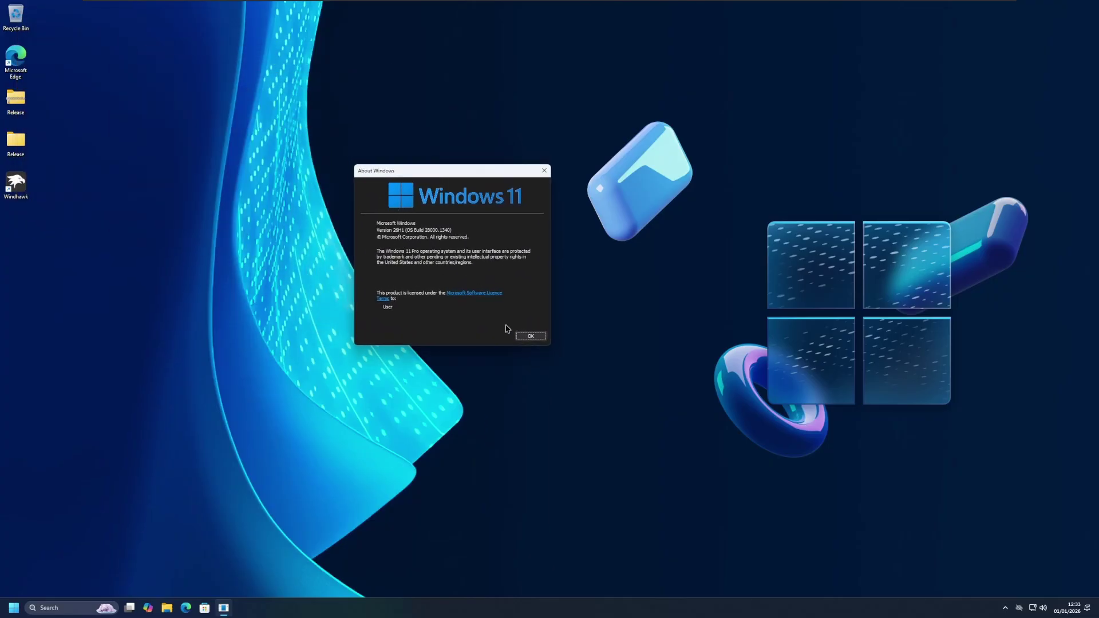
{"action": "left_click", "coordinate": [531, 336]}
Open Windows Security from the hidden tray icons, view the Virus & threat protection page, and close it.
{"action": "left_click", "coordinate": [1005, 608]}
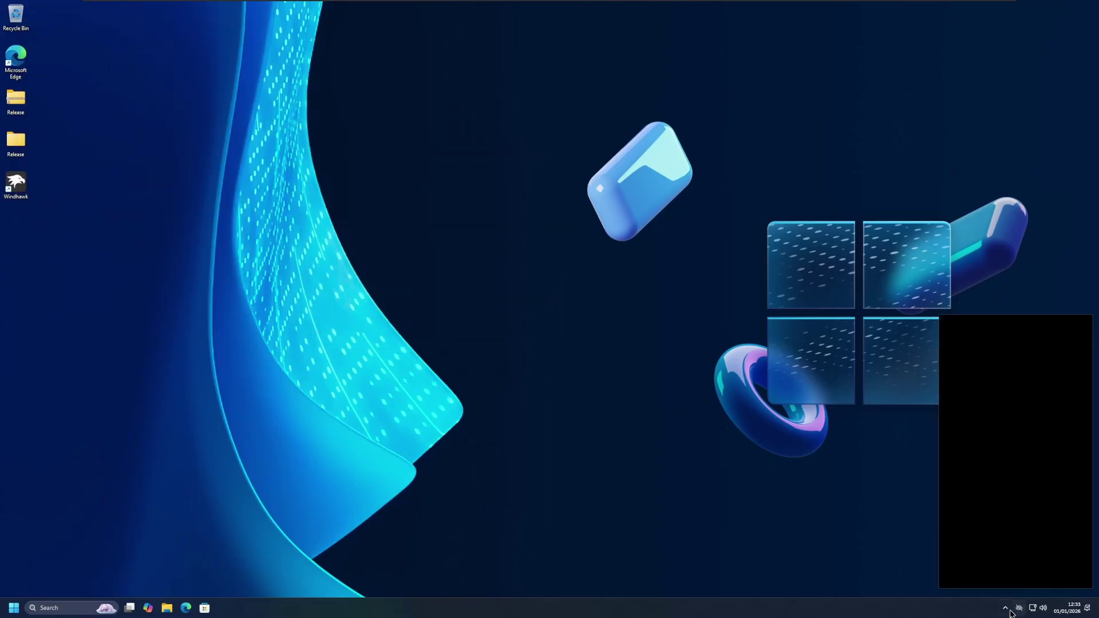
{"action": "left_click", "coordinate": [1015, 584]}
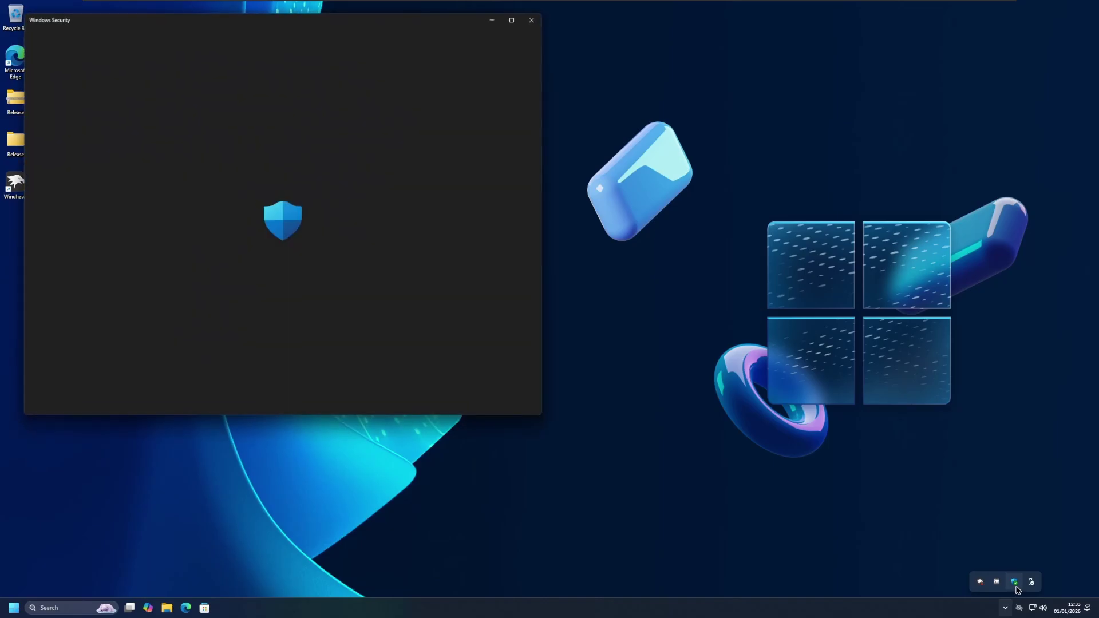
{"action": "left_click", "coordinate": [224, 159]}
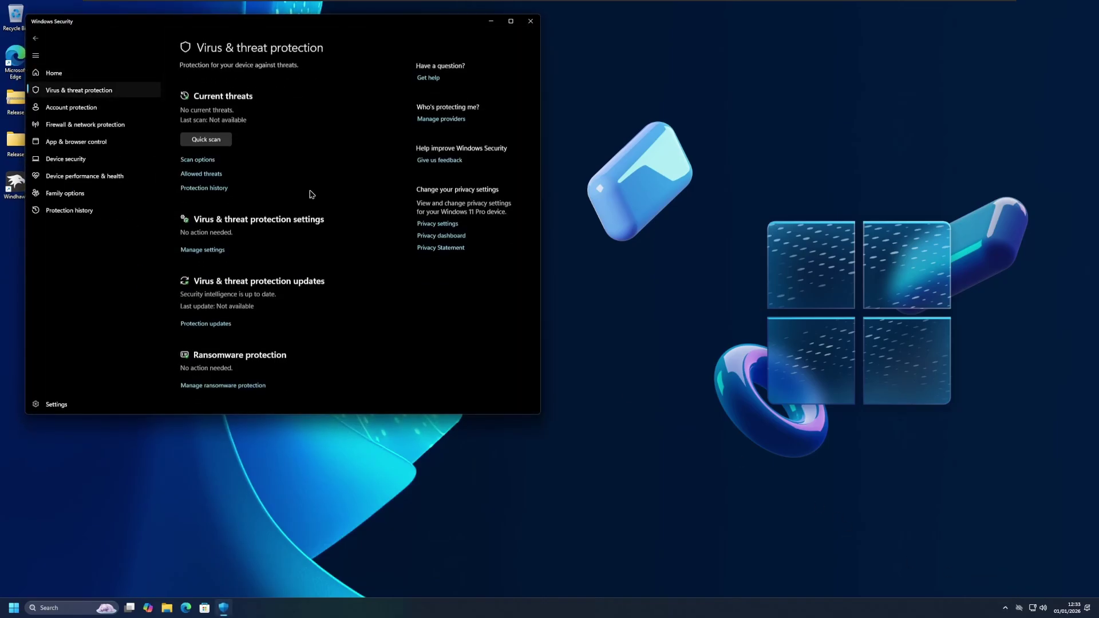
{"action": "left_click", "coordinate": [531, 22]}
Search Windows for update, open the Windows Update settings maximized, and check for updates.
{"action": "key", "text": "super"}
{"action": "type", "text": "update"}
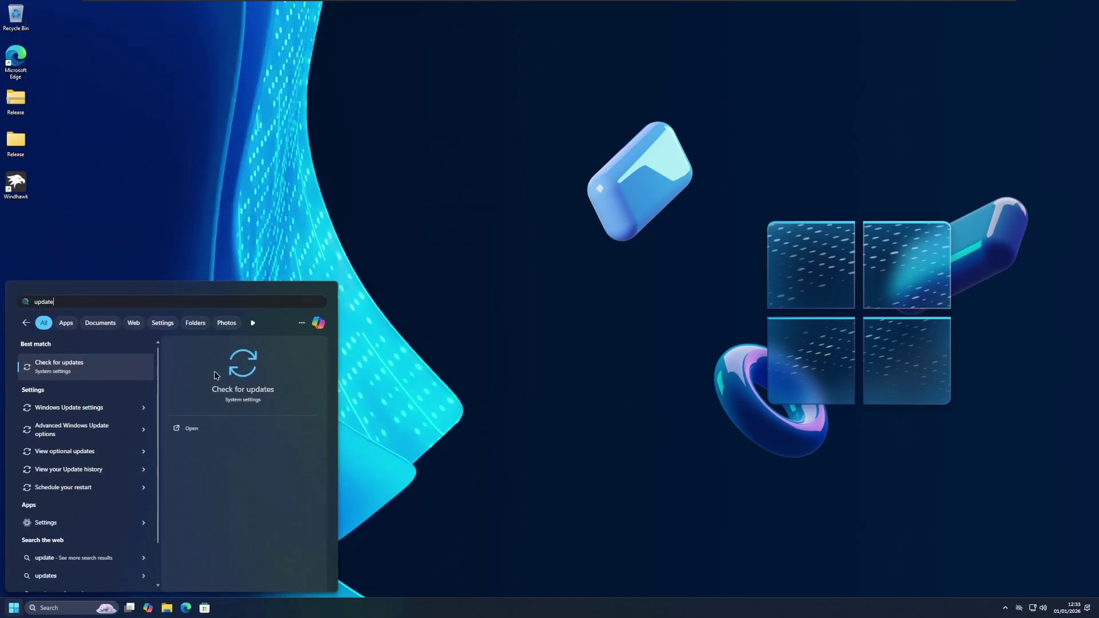
{"action": "key", "text": "Return"}
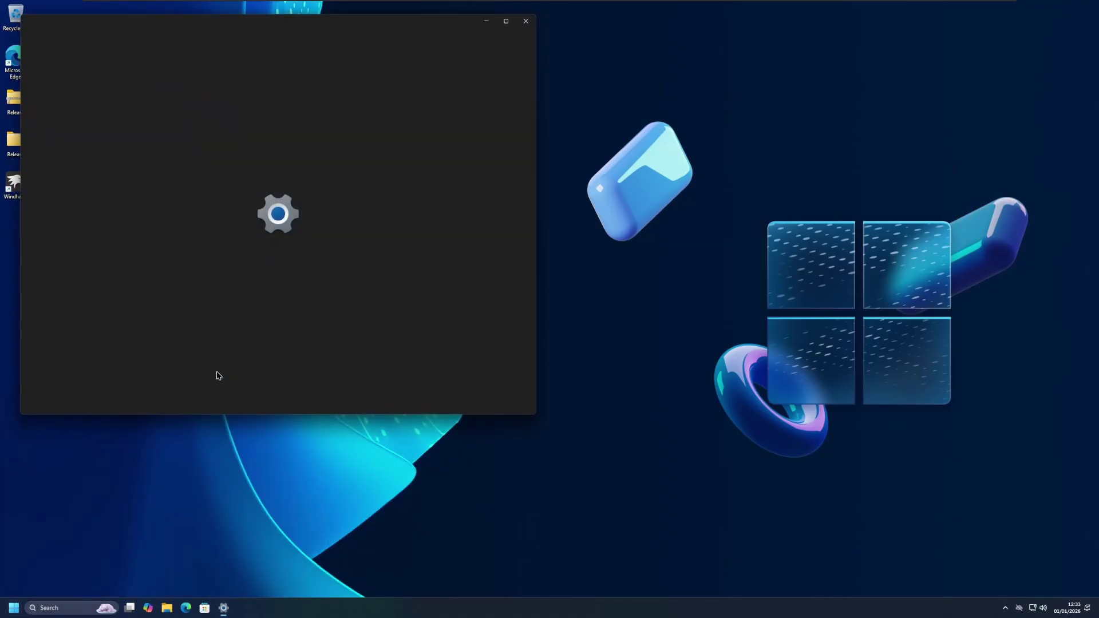
{"action": "left_click", "coordinate": [506, 23]}
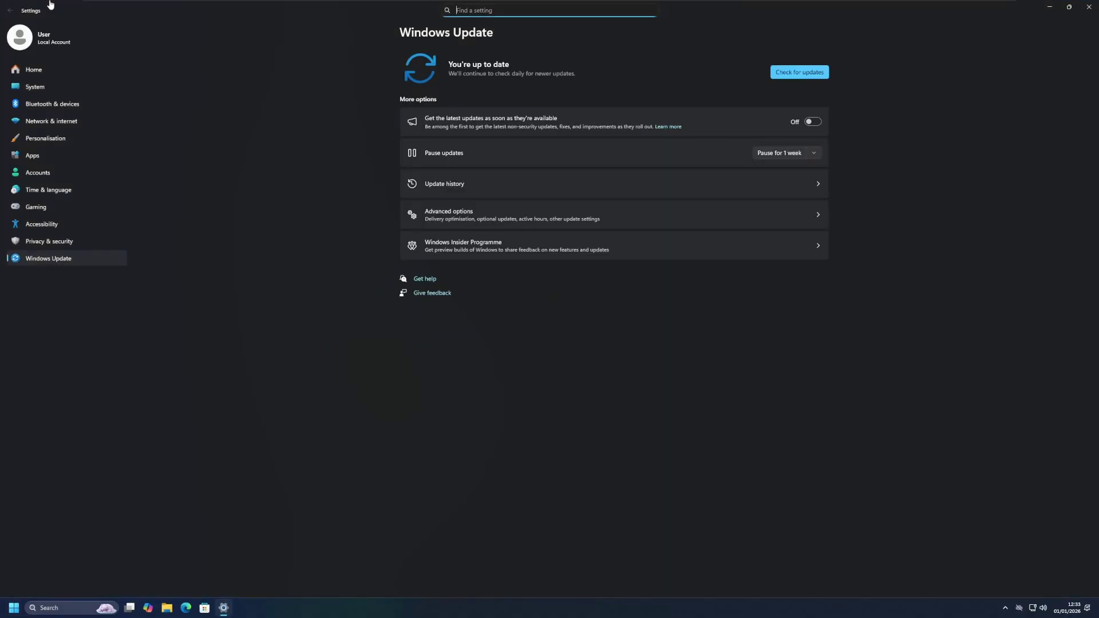
{"action": "left_click", "coordinate": [802, 75]}
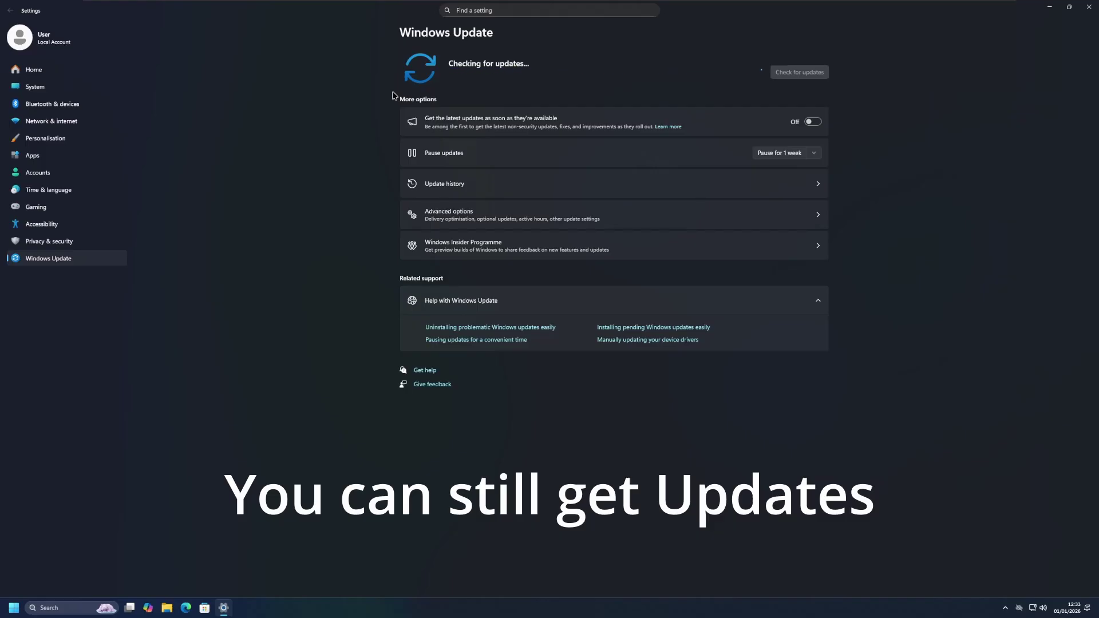
Turn on Get the latest updates as soon as they're available in the restored Settings window, and open Start.
{"action": "double_click", "coordinate": [636, 26]}
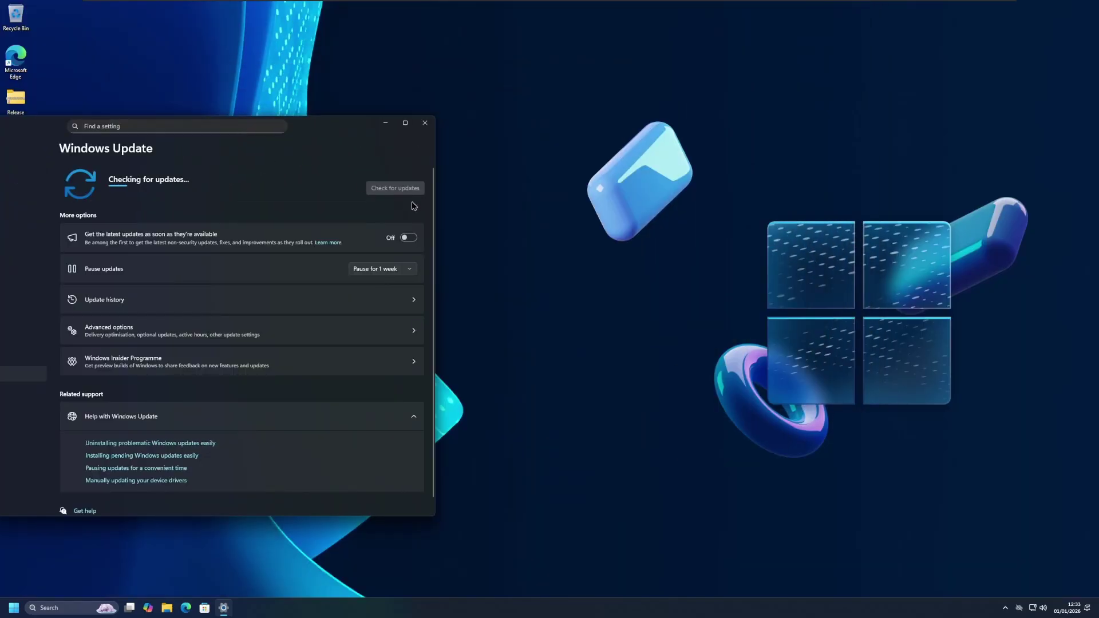
{"action": "left_click", "coordinate": [409, 237]}
{"action": "key", "text": "super"}
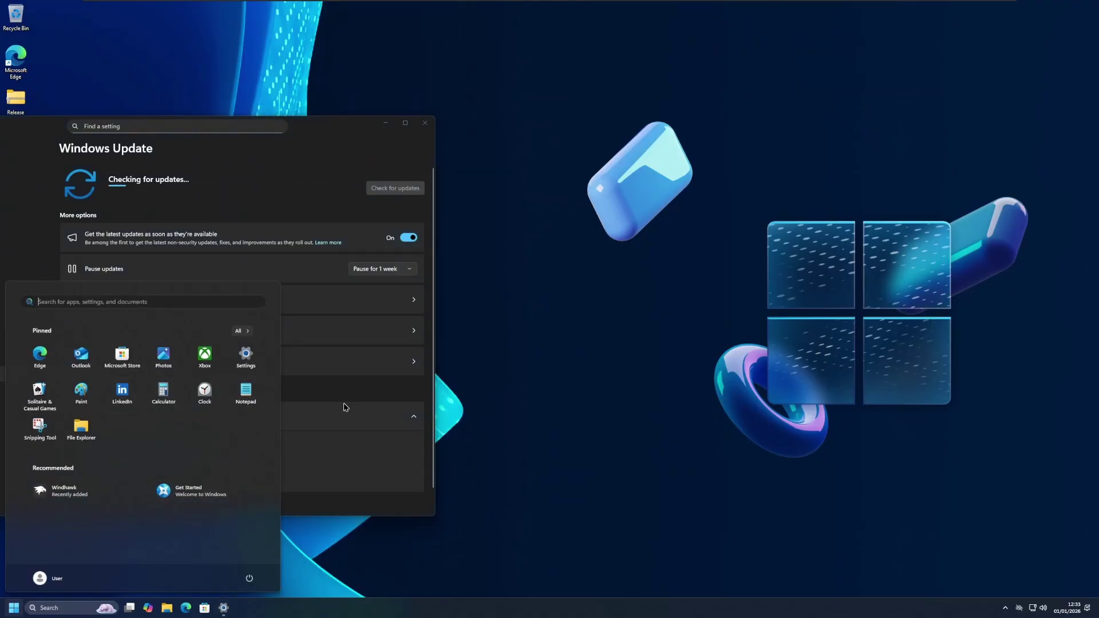
Look over the available updates in Windows Update and highlight part of the Broadcom Inc. entry.
{"action": "left_click", "coordinate": [276, 263]}
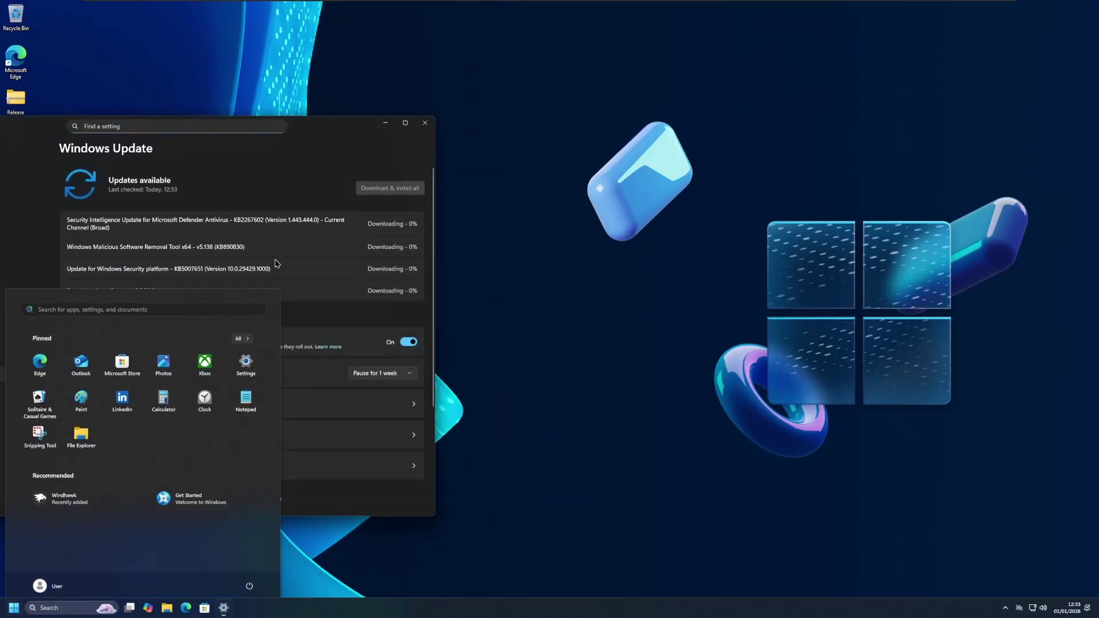
{"action": "left_click_drag", "start_coordinate": [107, 291], "coordinate": [259, 290]}
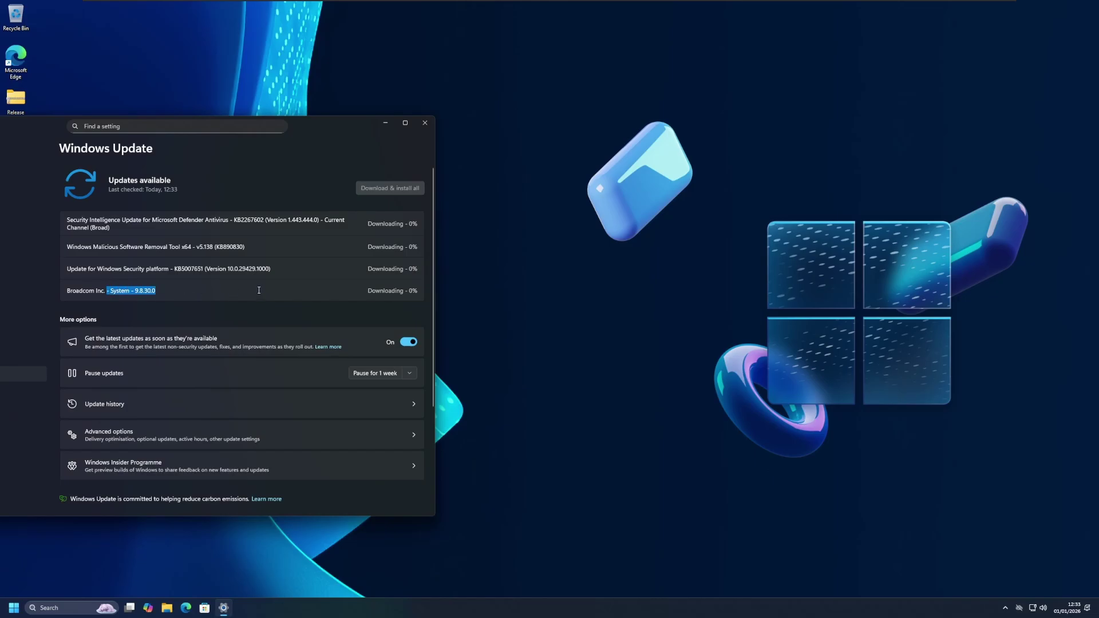
Open Notepad, dismiss its autosave tip, move its window to check the theming, and close it.
{"action": "key", "text": "super"}
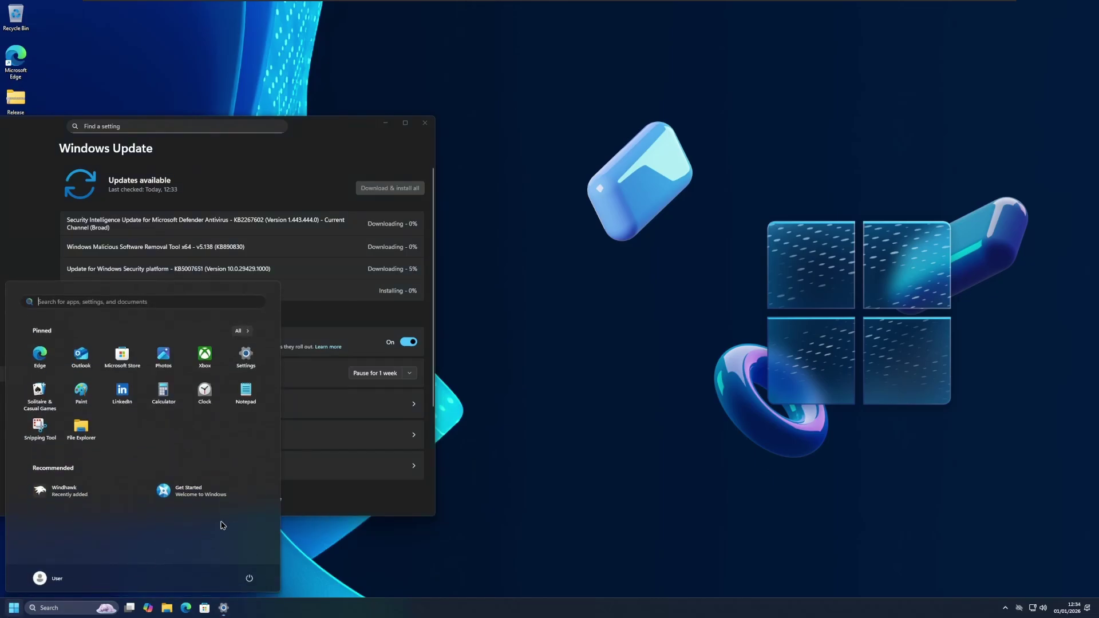
{"action": "key", "text": "super"}
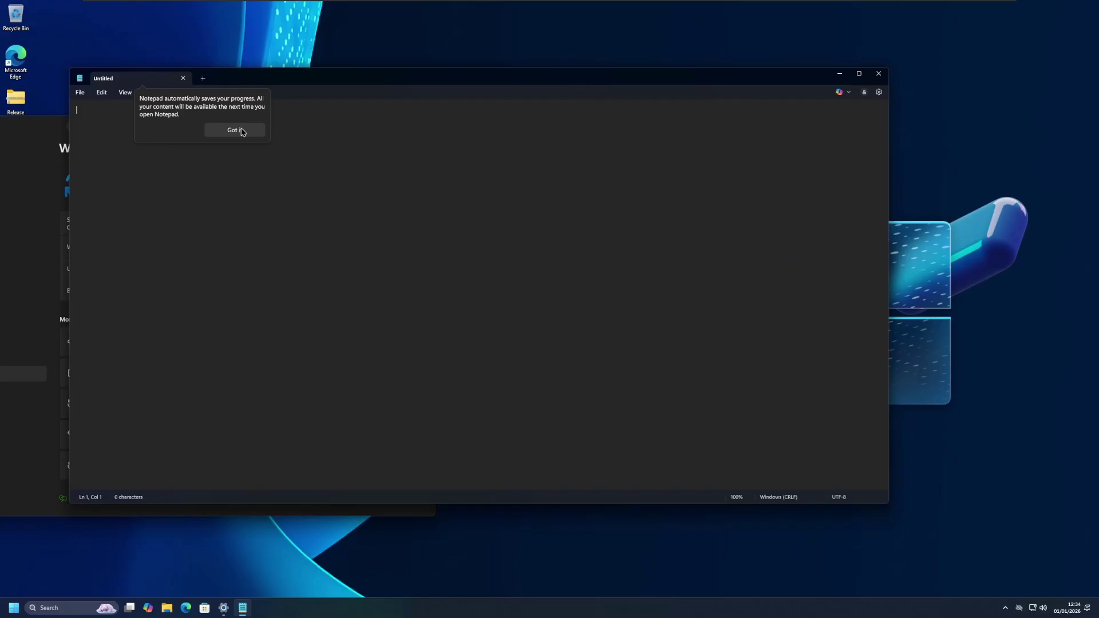
{"action": "left_click", "coordinate": [241, 131]}
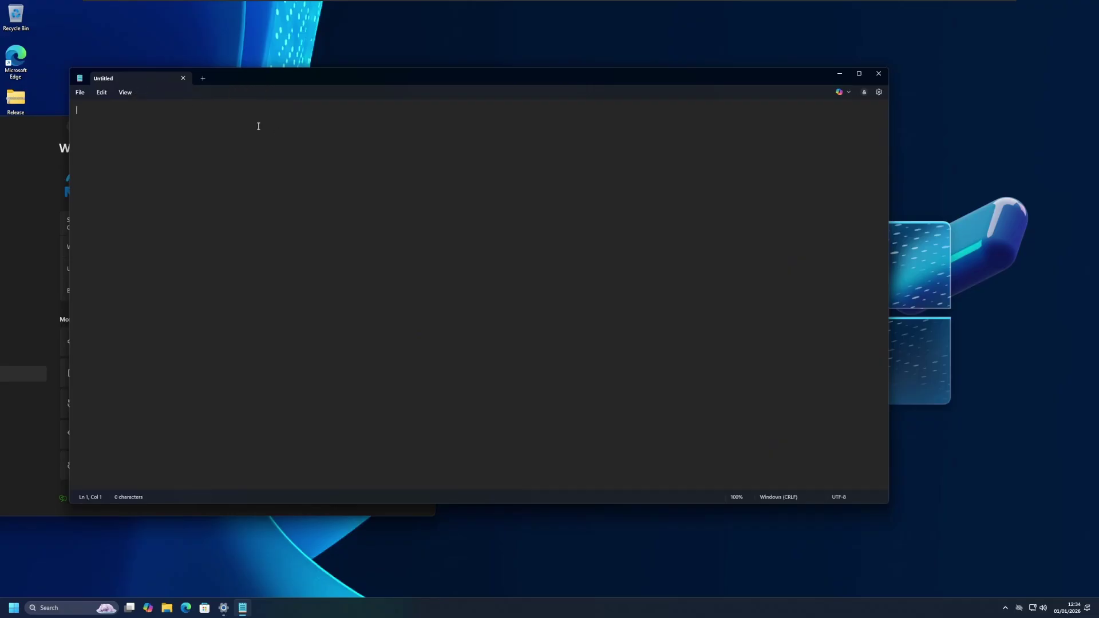
{"action": "left_click_drag", "start_coordinate": [115, 81], "coordinate": [342, 264]}
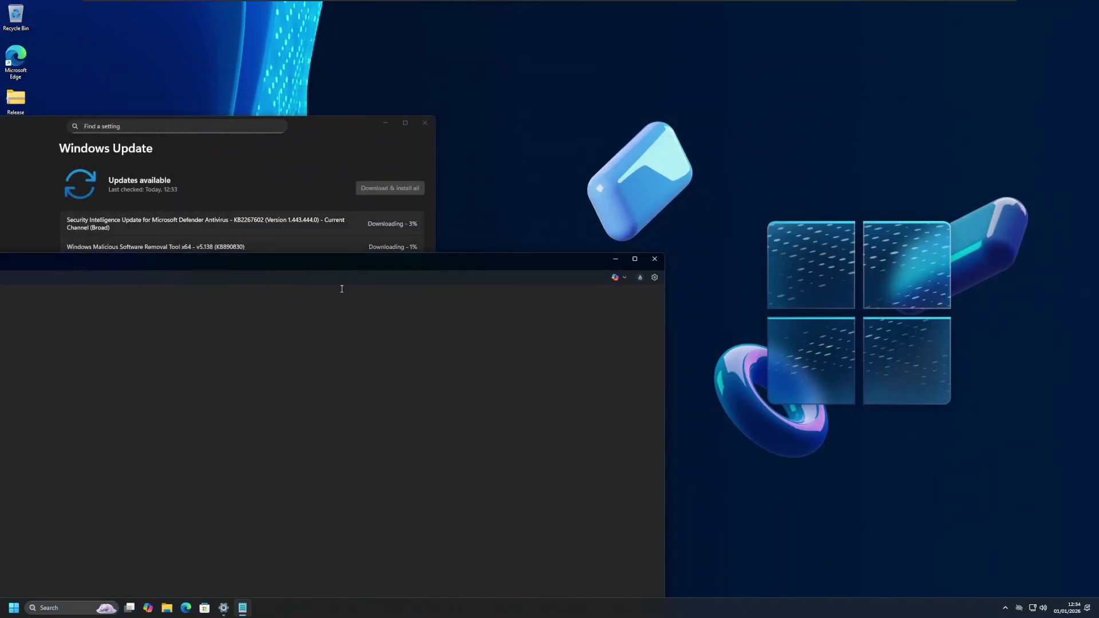
{"action": "left_click", "coordinate": [658, 263]}
Open the folder C:\Windows\Resources\Themes\Rectified in File Explorer.
{"action": "key", "text": "super"}
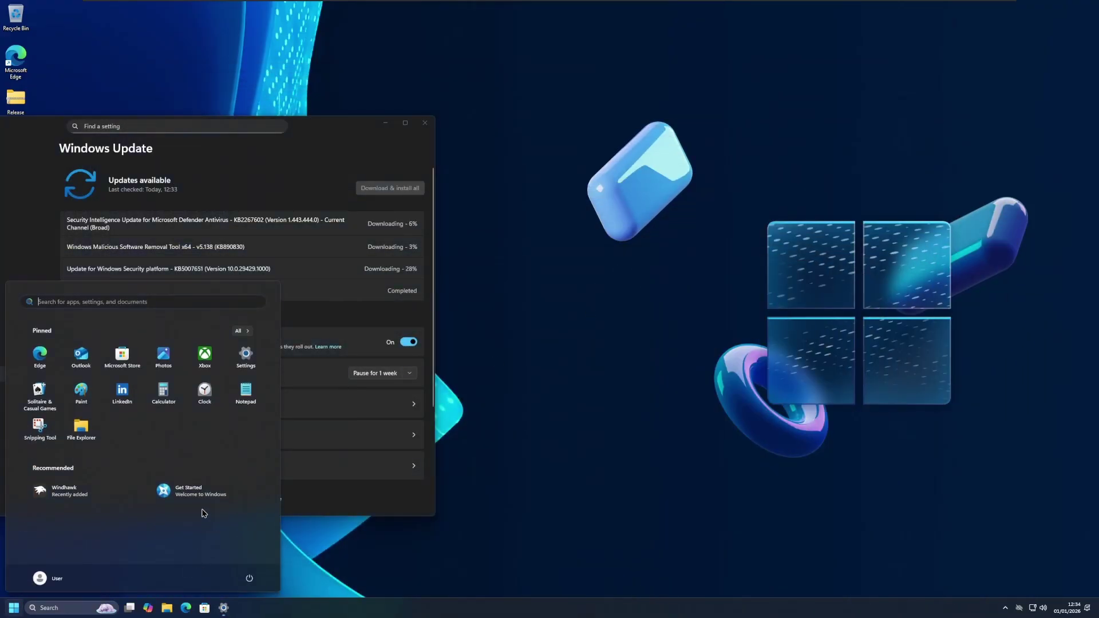
{"action": "left_click", "coordinate": [81, 426]}
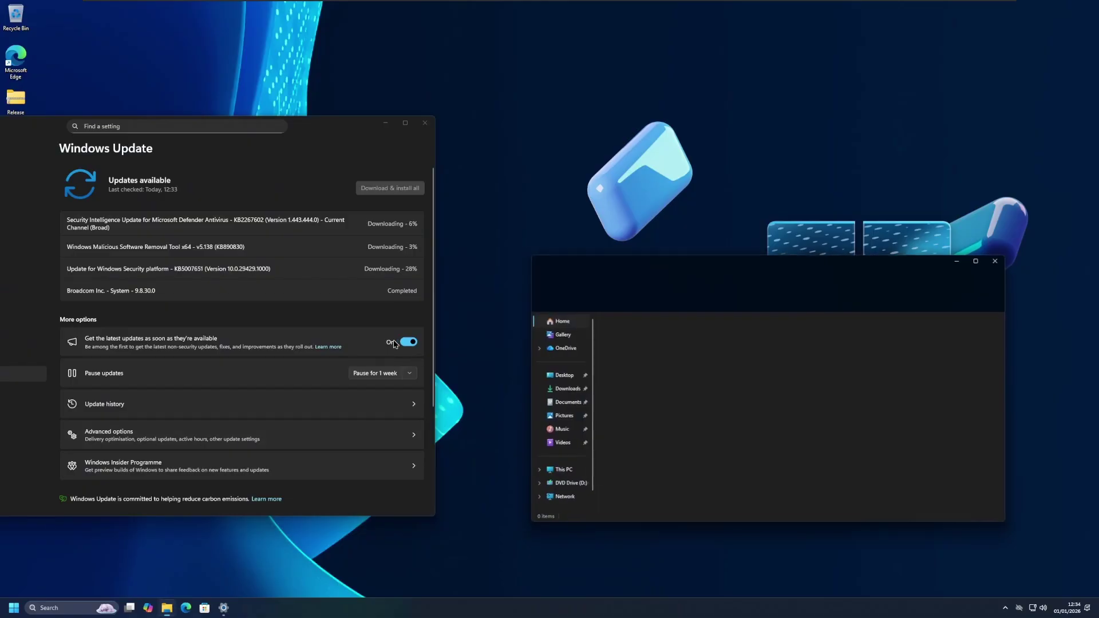
{"action": "left_click", "coordinate": [560, 471]}
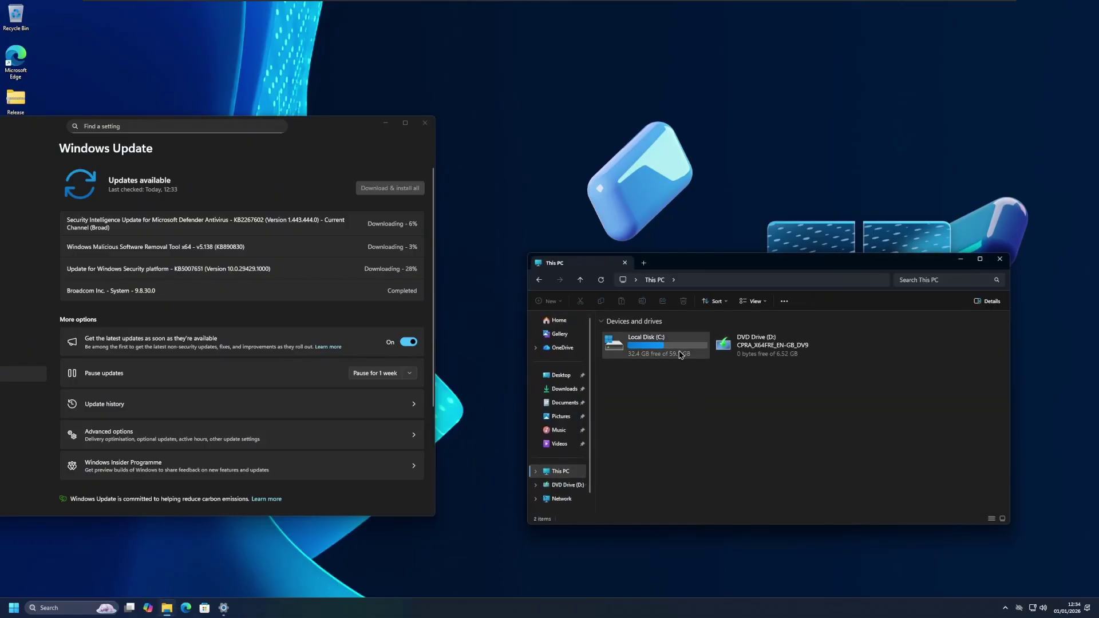
{"action": "double_click", "coordinate": [641, 379]}
{"action": "double_click", "coordinate": [644, 407]}
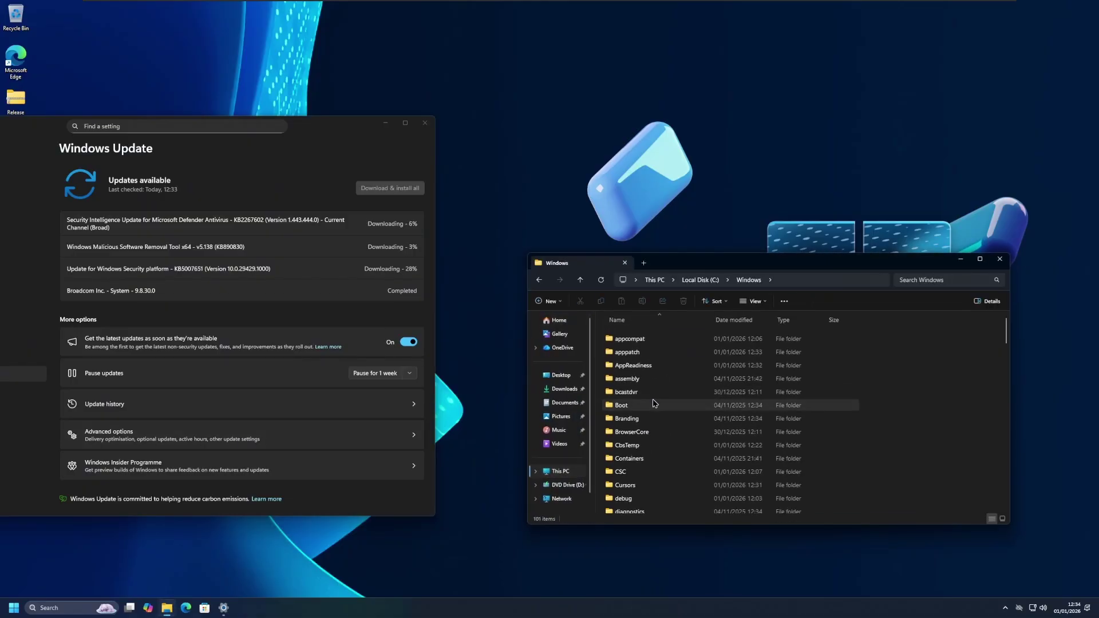
{"action": "key", "text": "r"}
{"action": "double_click", "coordinate": [651, 389]}
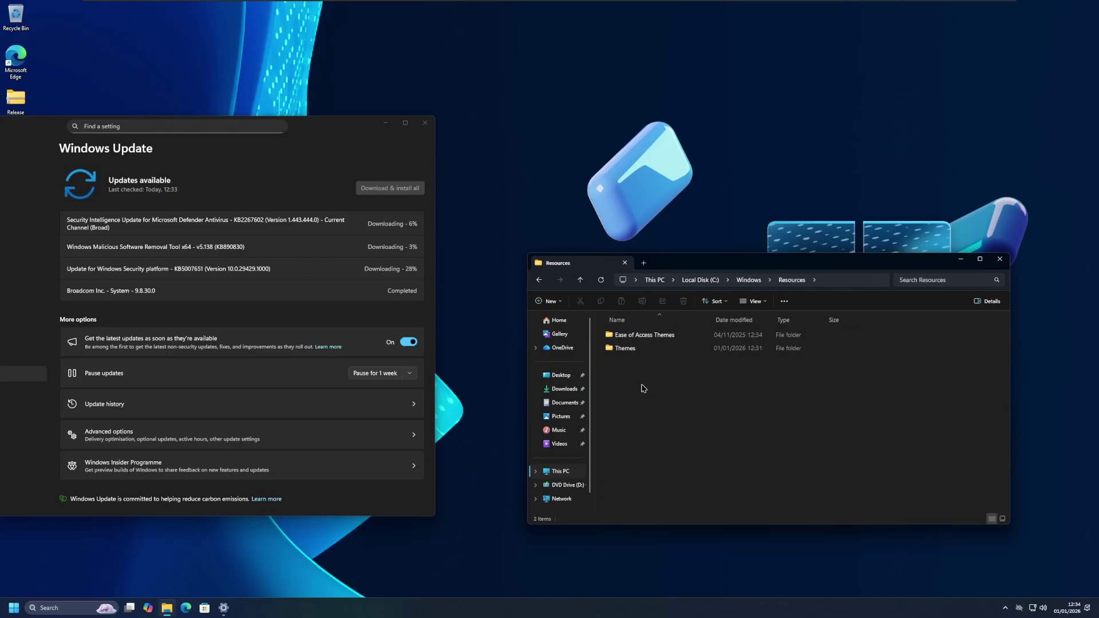
{"action": "double_click", "coordinate": [650, 354]}
{"action": "double_click", "coordinate": [624, 352]}
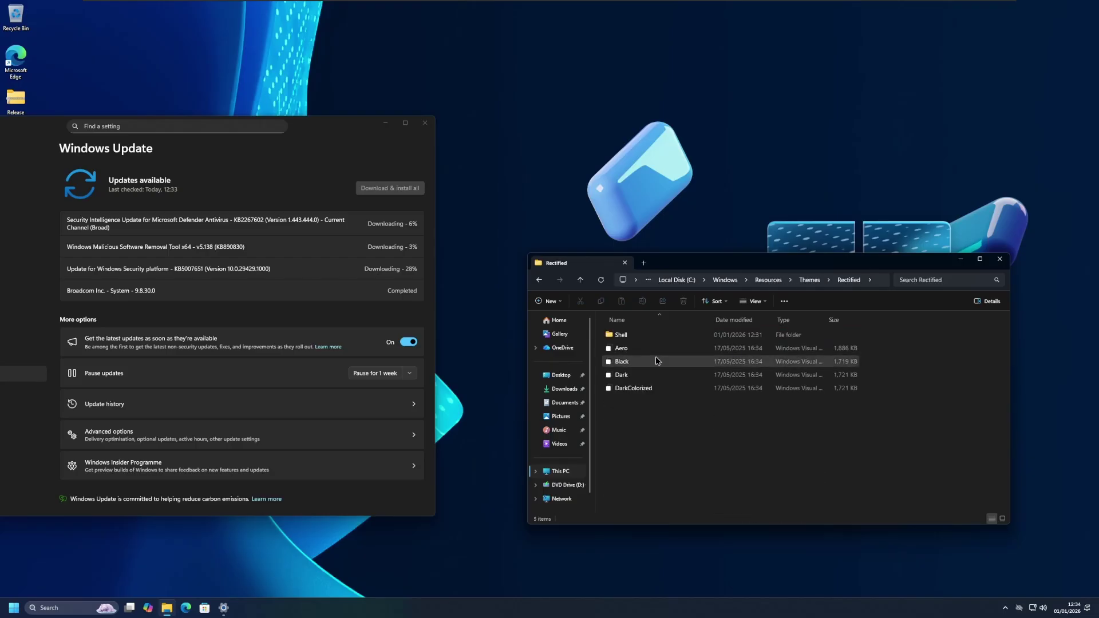
Try opening the Aero, Black and DarkColorized visual style files and close the Desktop Icon Settings dialog.
{"action": "double_click", "coordinate": [624, 356]}
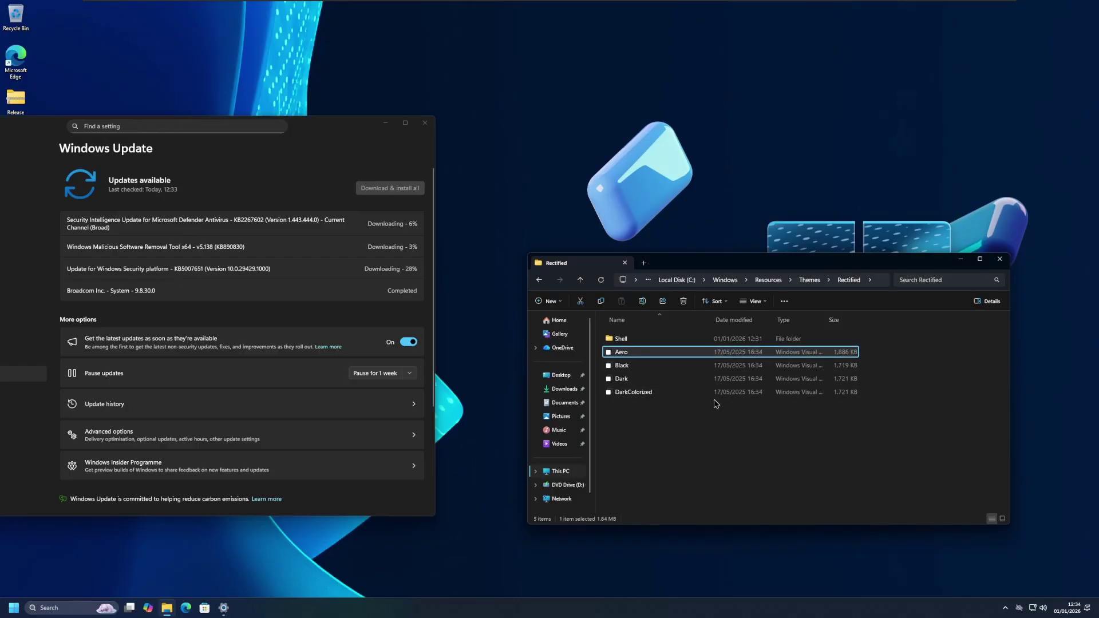
{"action": "double_click", "coordinate": [610, 367]}
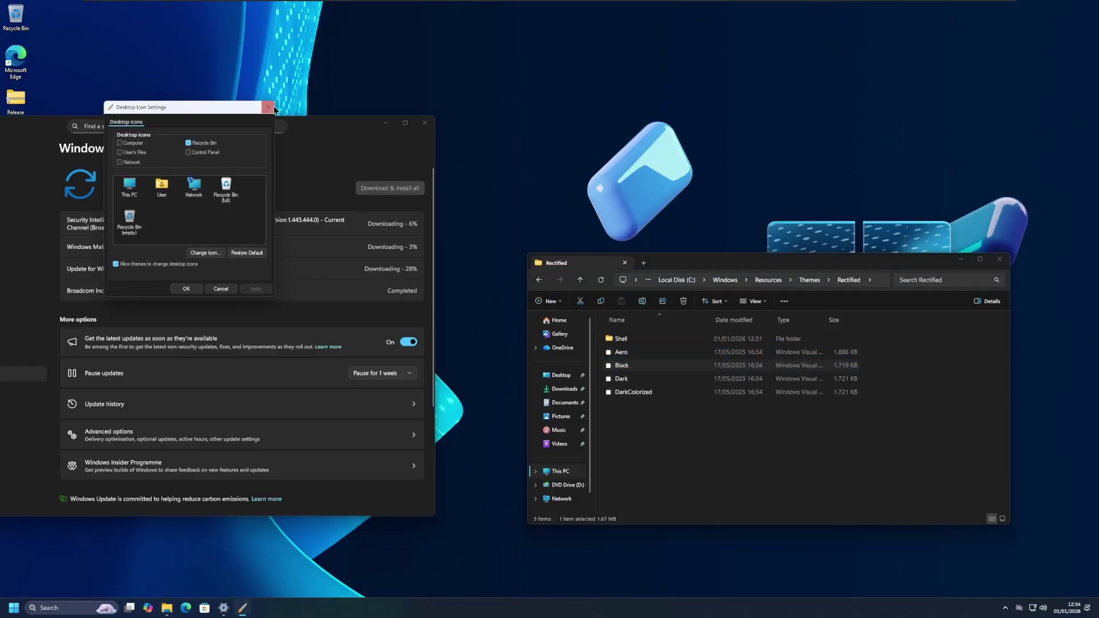
{"action": "double_click", "coordinate": [660, 392]}
{"action": "left_click", "coordinate": [205, 300]}
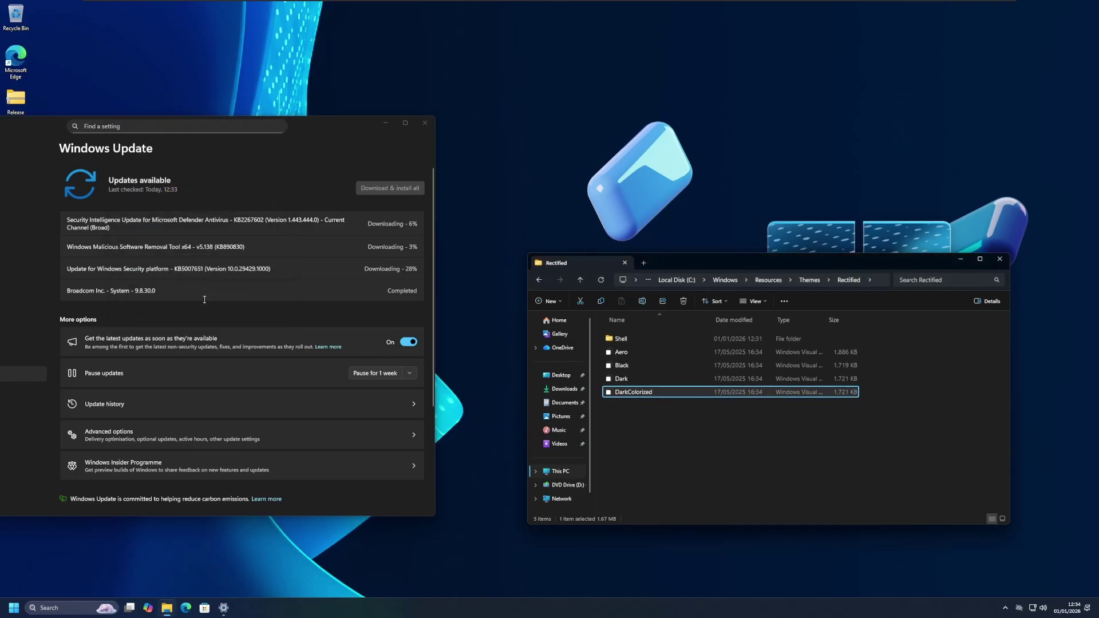
Open the Shell\NormalColor folder inside Rectified and show its full path.
{"action": "double_click", "coordinate": [620, 338]}
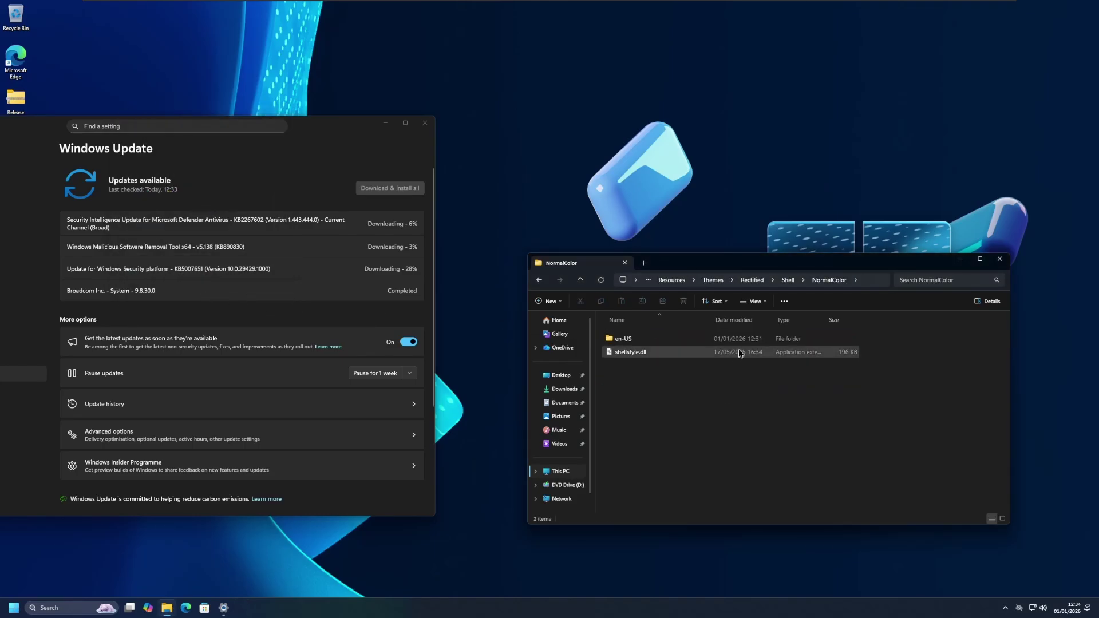
{"action": "left_click", "coordinate": [775, 282]}
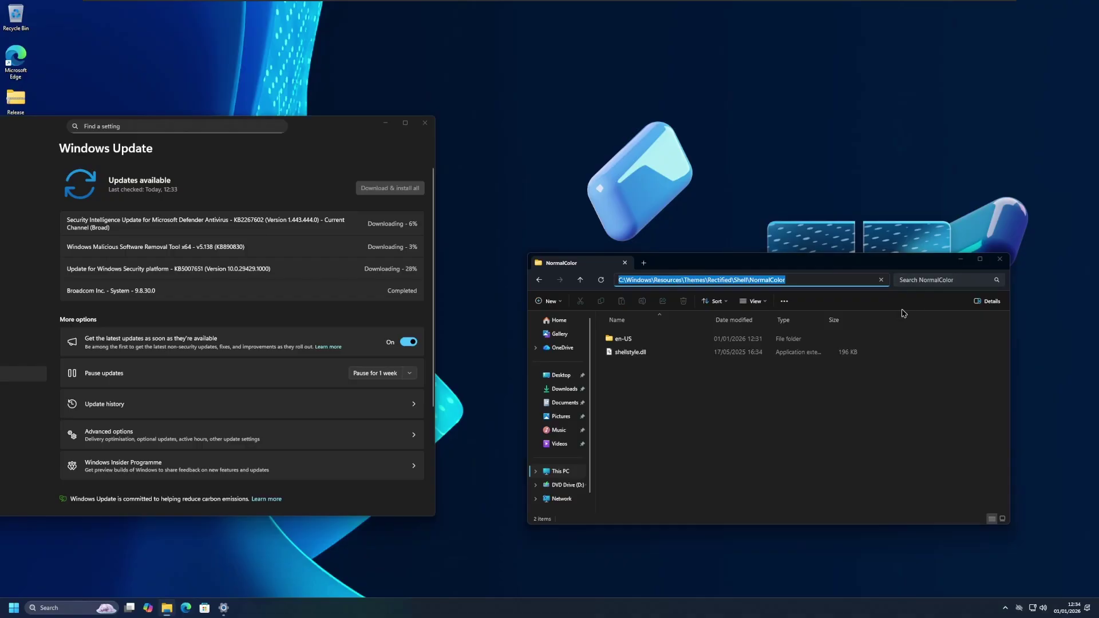
Search Windows for uxth, leave the search, and close the Settings window.
{"action": "key", "text": "super"}
{"action": "type", "text": "uxthemehookARM.reg"}
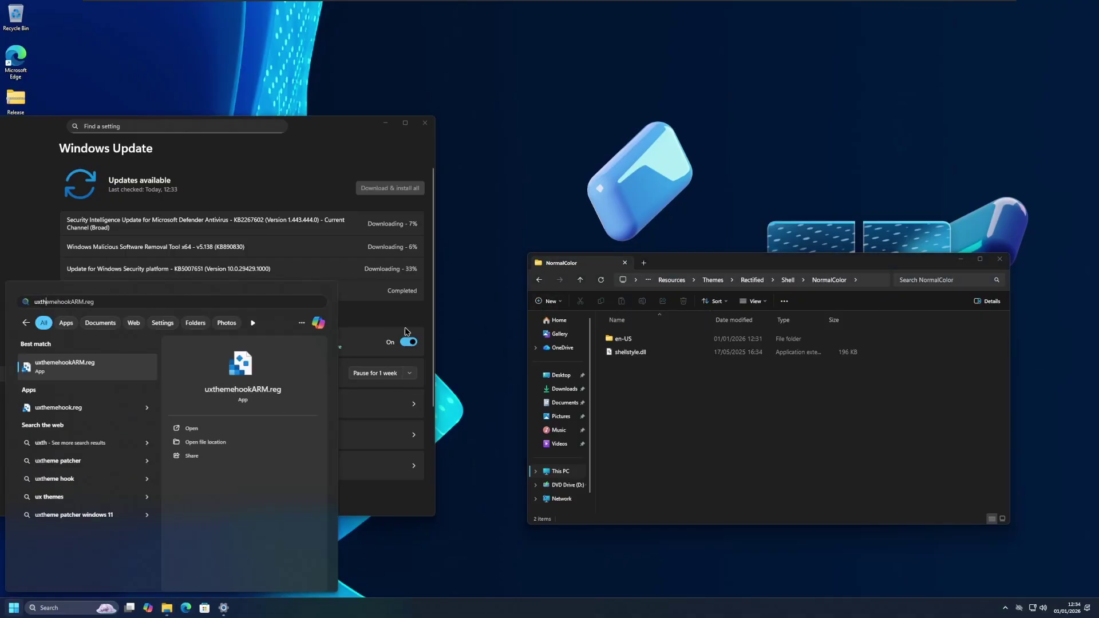
{"action": "left_click", "coordinate": [425, 122]}
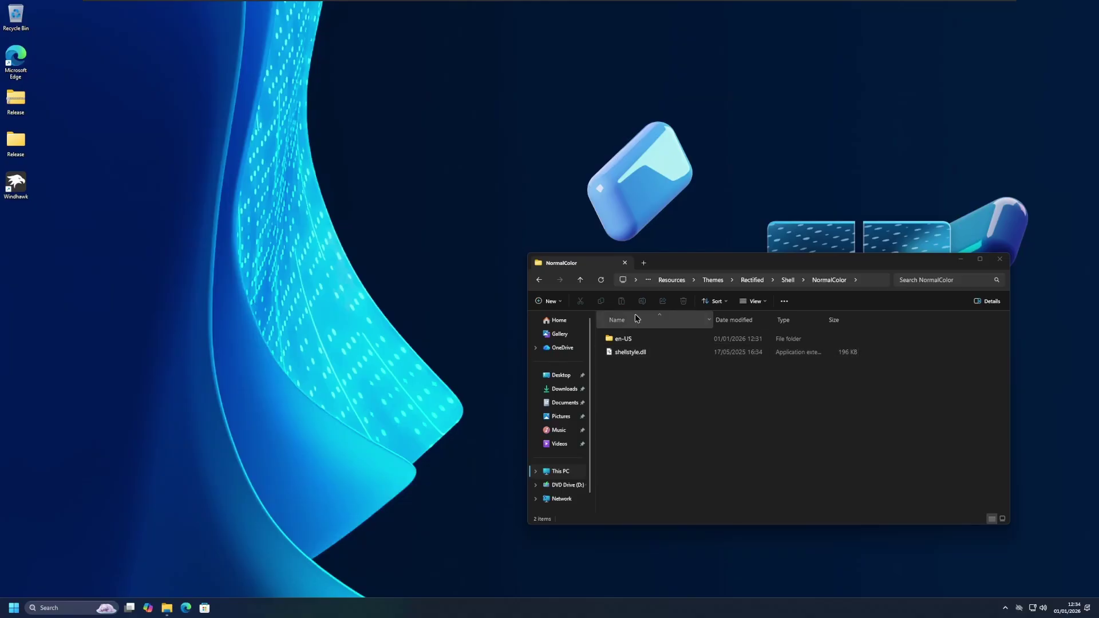
Go back up to the Themes folder and apply the lightrectified theme.
{"action": "left_click", "coordinate": [871, 280]}
{"action": "left_click", "coordinate": [897, 355]}
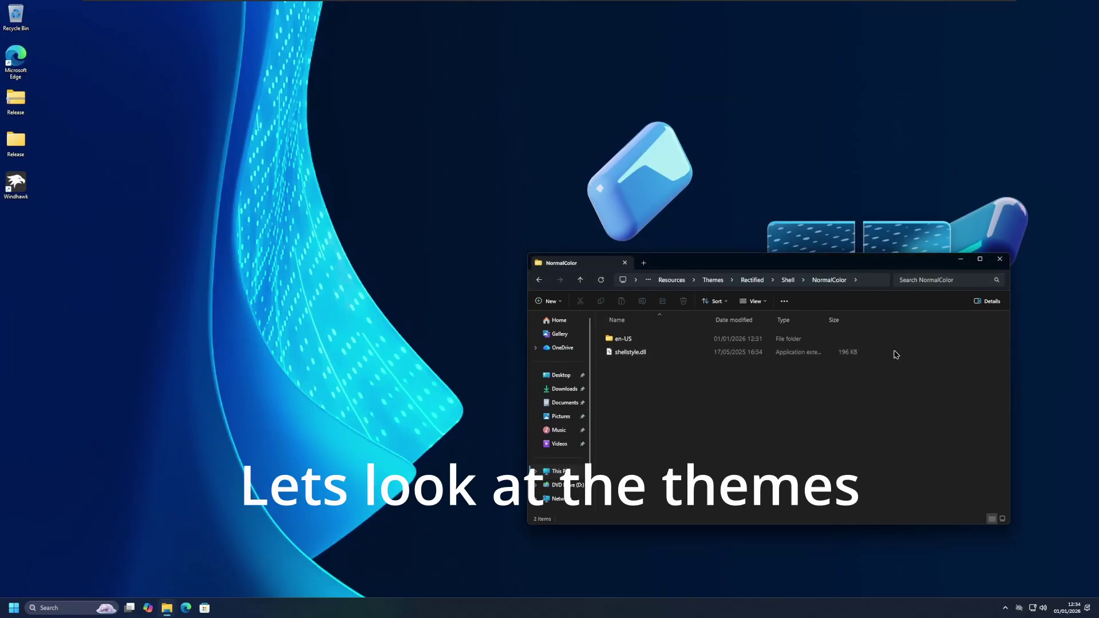
{"action": "left_click", "coordinate": [762, 282]}
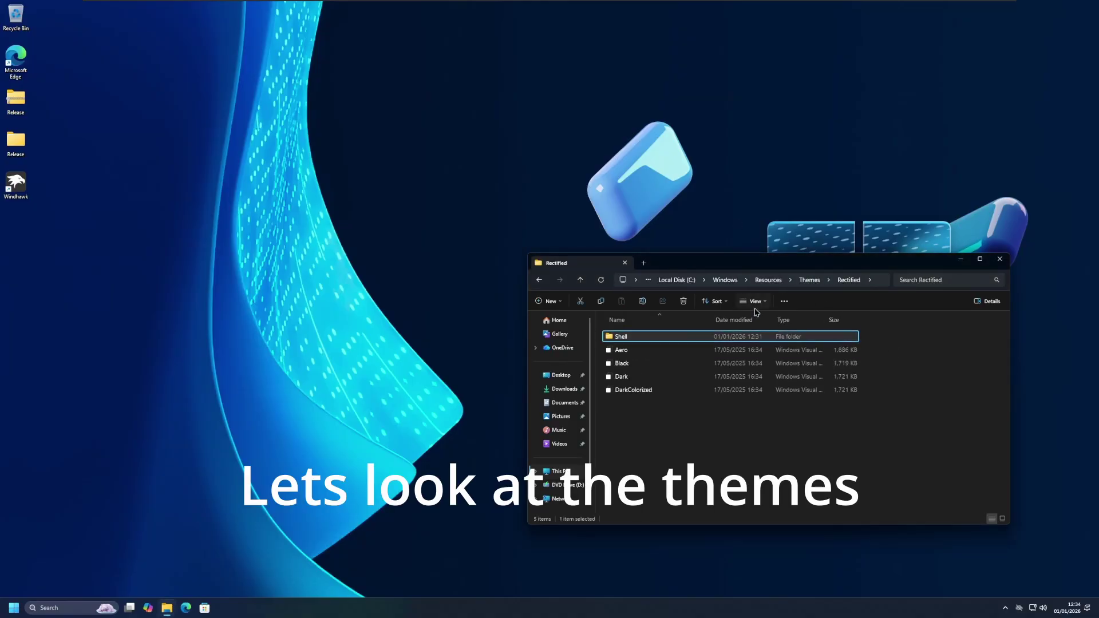
{"action": "left_click", "coordinate": [812, 281]}
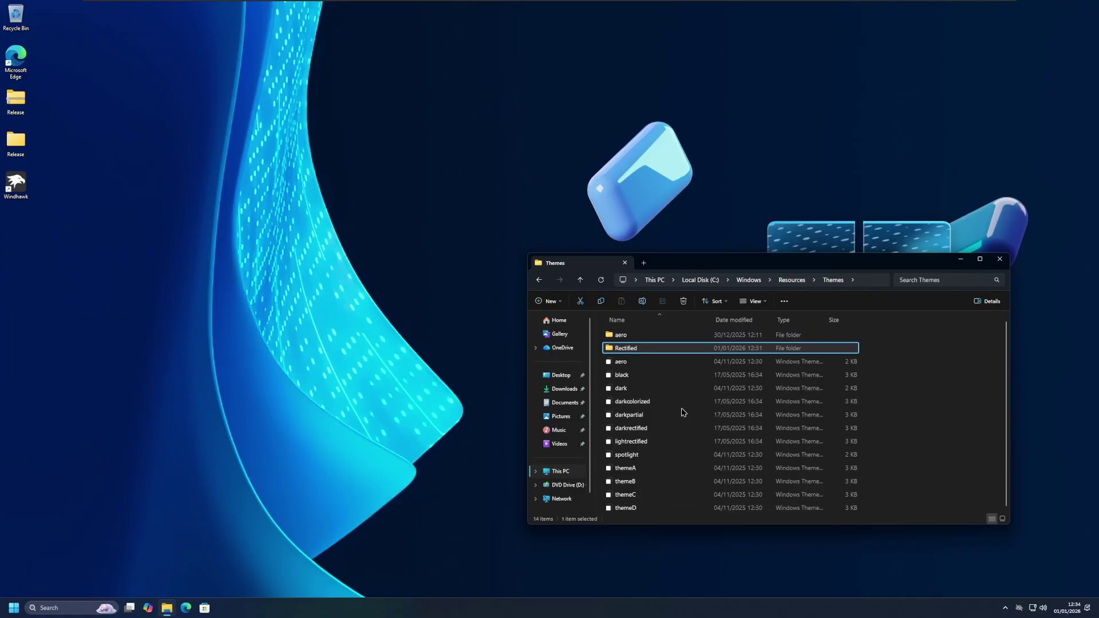
{"action": "double_click", "coordinate": [643, 442]}
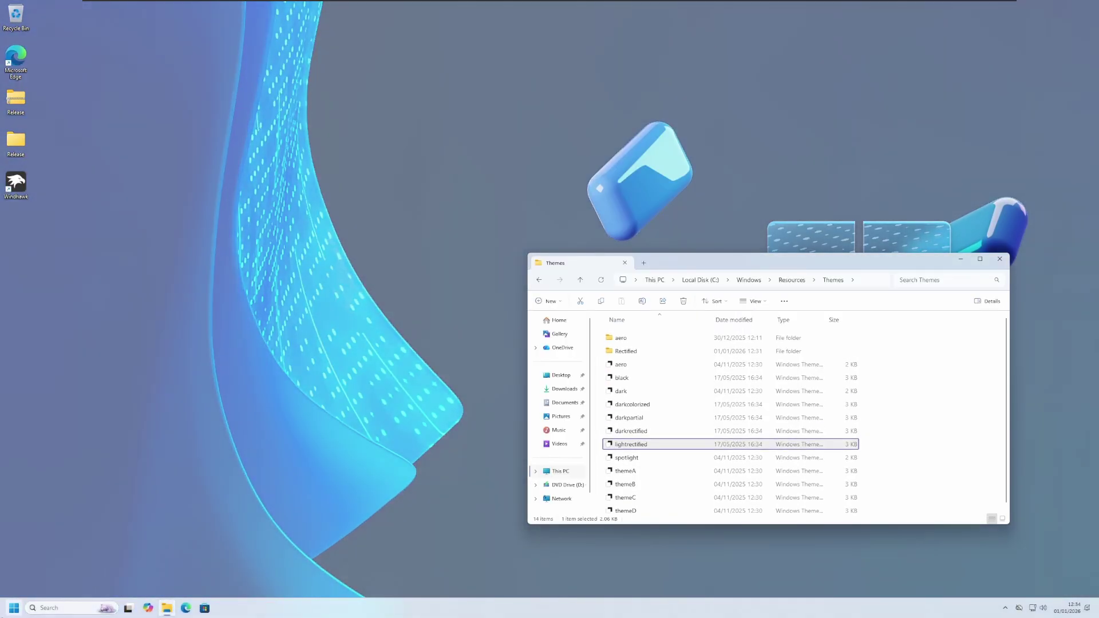
View the Start menu in the light theme, close File Explorer, and draw a selection box on the desktop.
{"action": "key", "text": "super"}
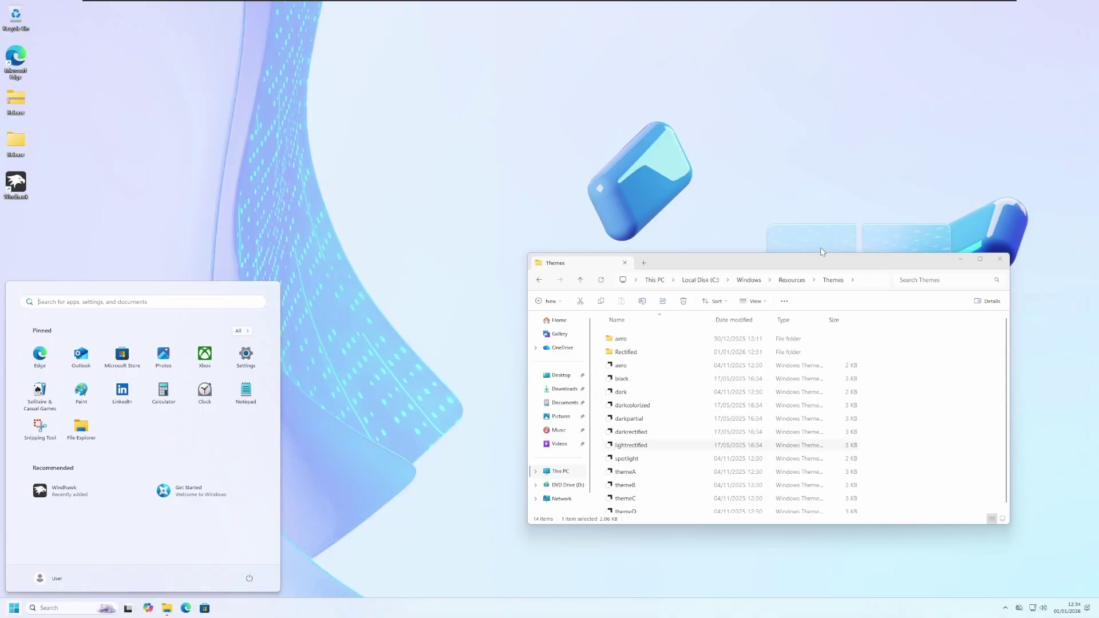
{"action": "left_click", "coordinate": [999, 258]}
{"action": "left_click_drag", "start_coordinate": [475, 205], "coordinate": [903, 496]}
Open Display settings from the desktop and move the Settings window toward the middle of the screen.
{"action": "right_click", "coordinate": [653, 479]}
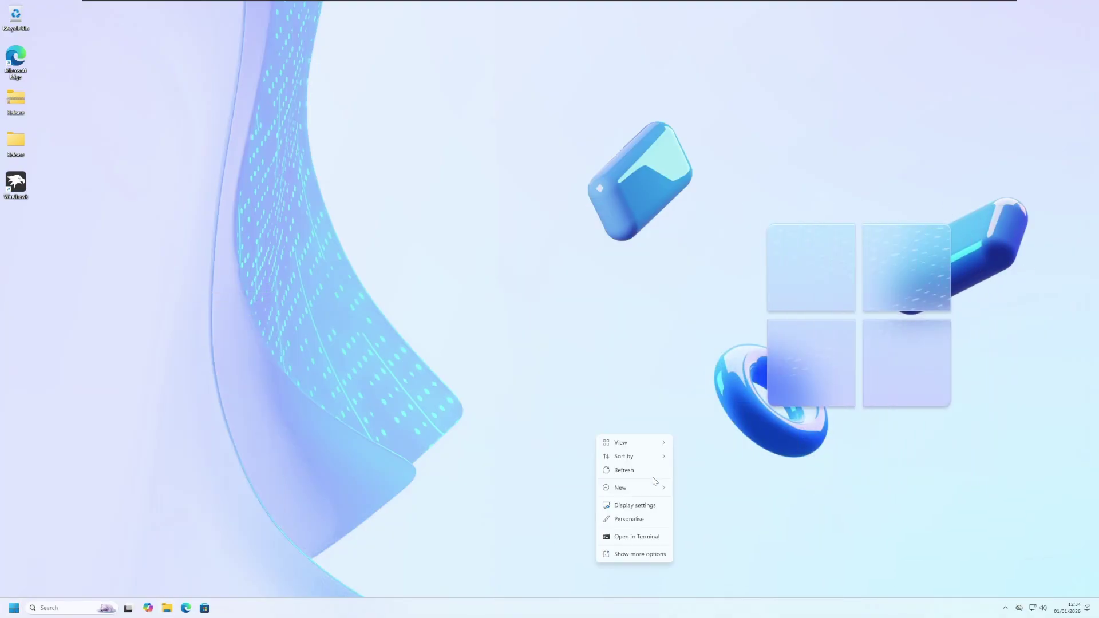
{"action": "left_click", "coordinate": [636, 505]}
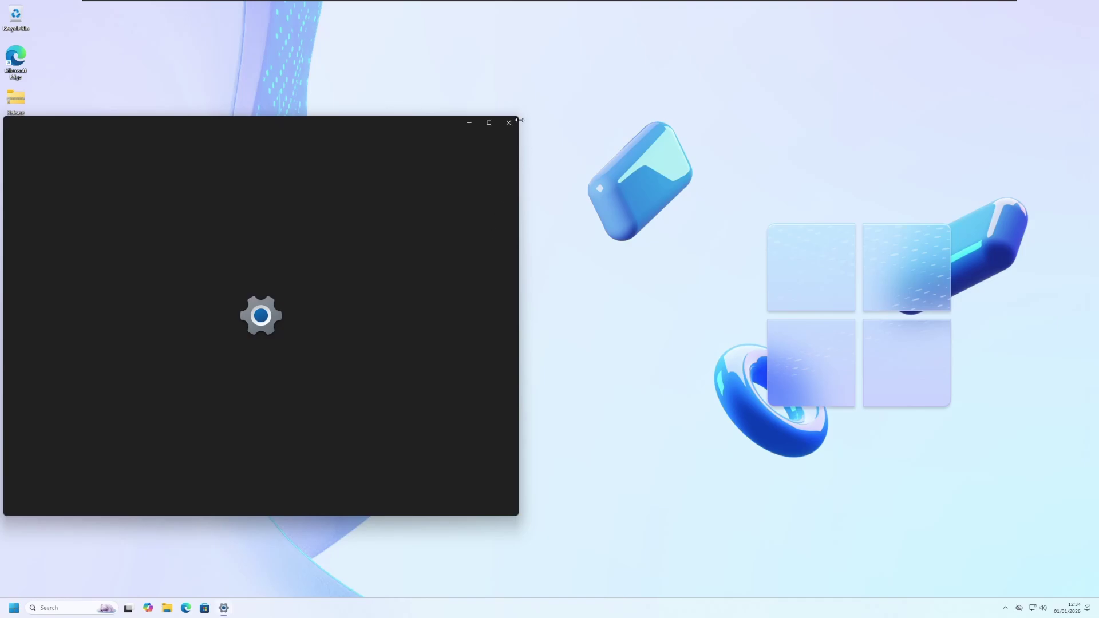
{"action": "left_click_drag", "start_coordinate": [409, 155], "coordinate": [588, 203]}
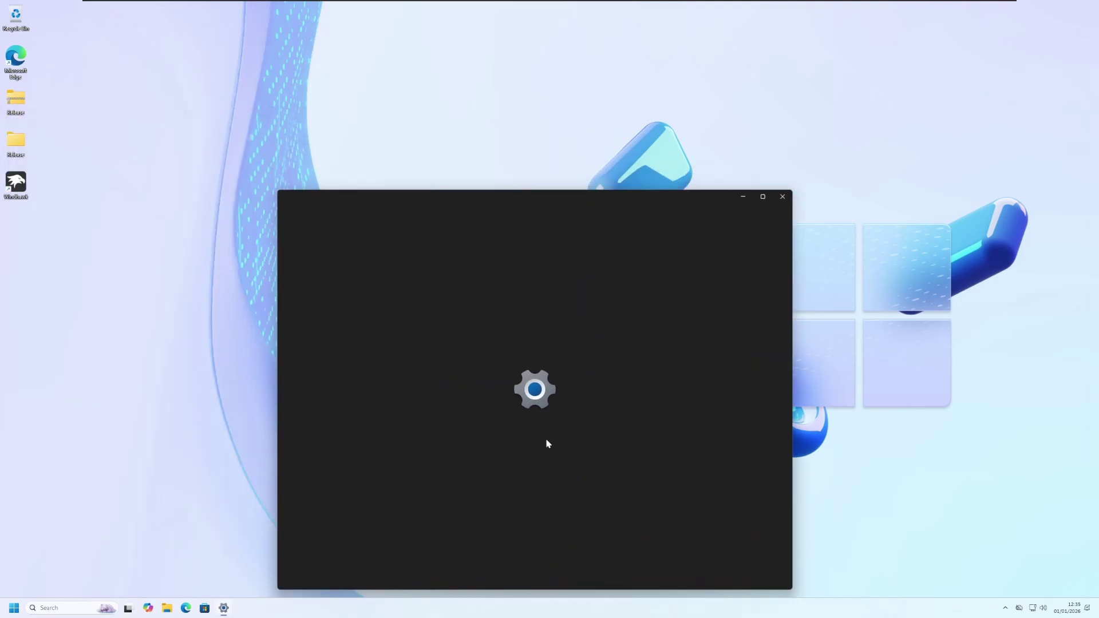
Run winver to view the About Windows dialog in the light theme, and close both it and Settings.
{"action": "key", "text": "super+r"}
{"action": "type", "text": "win"}
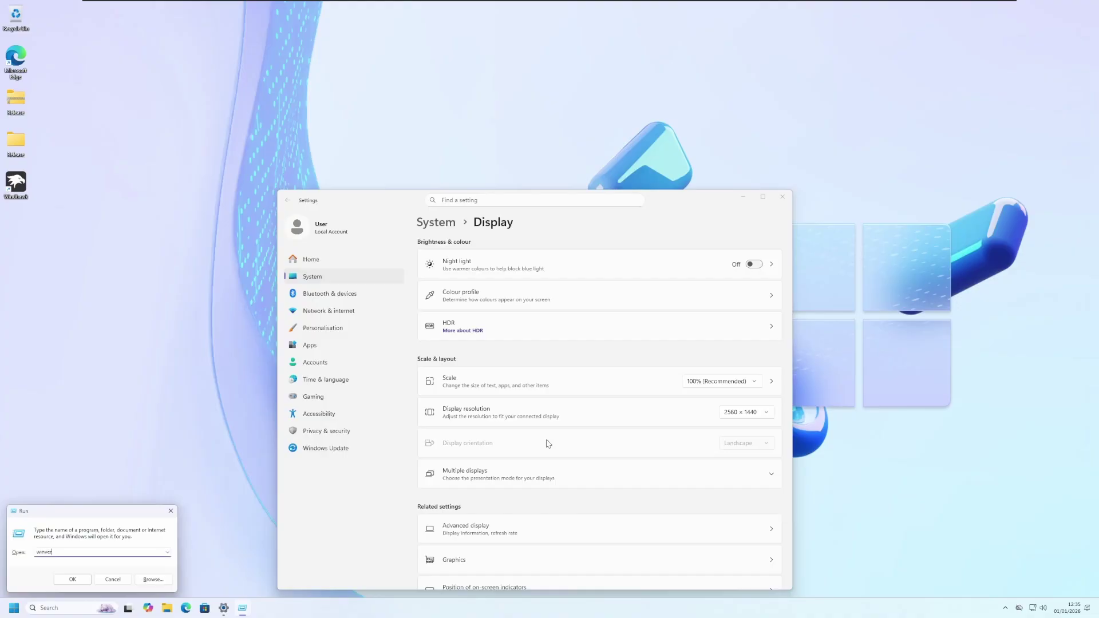
{"action": "type", "text": "ver"}
{"action": "key", "text": "Return"}
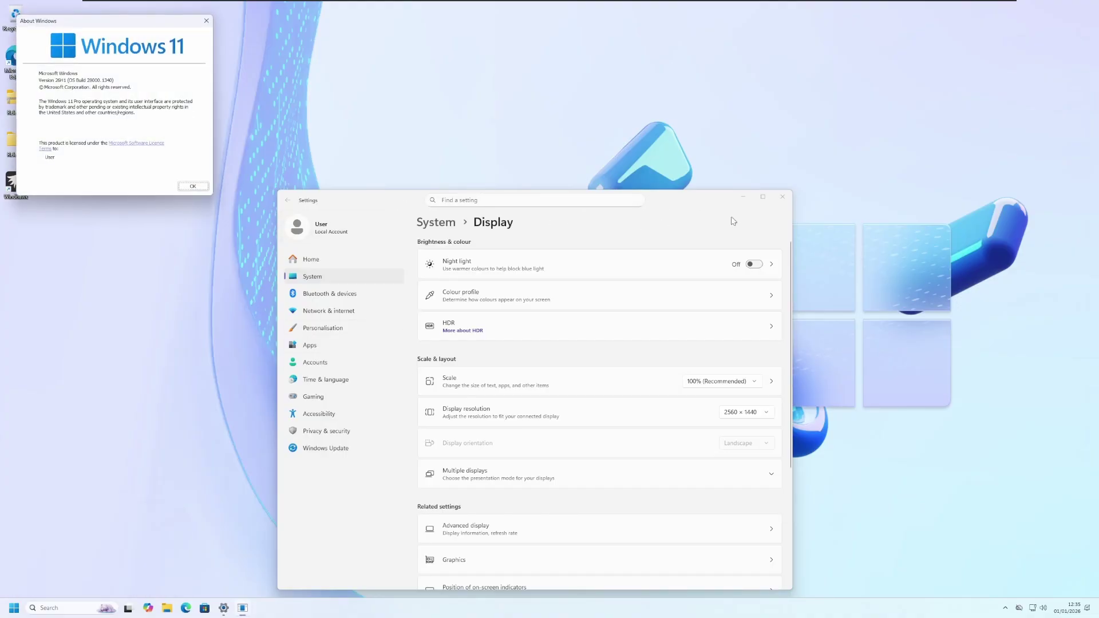
{"action": "left_click", "coordinate": [784, 197]}
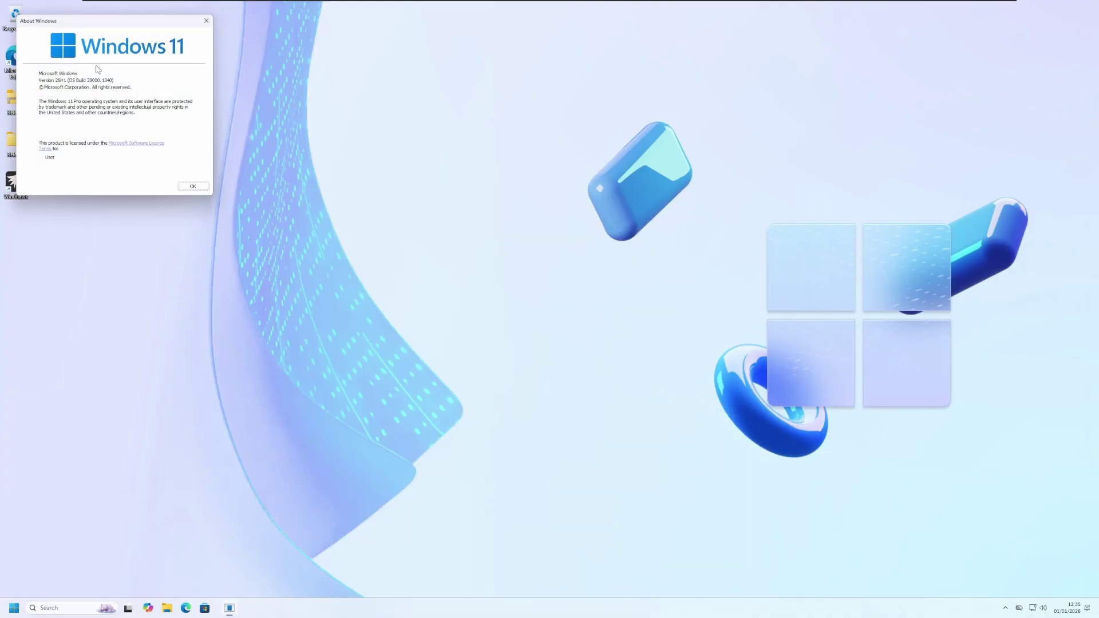
{"action": "left_click", "coordinate": [207, 21]}
Open the C:\Windows\Resources\Themes folder in File Explorer.
{"action": "right_click", "coordinate": [327, 497]}
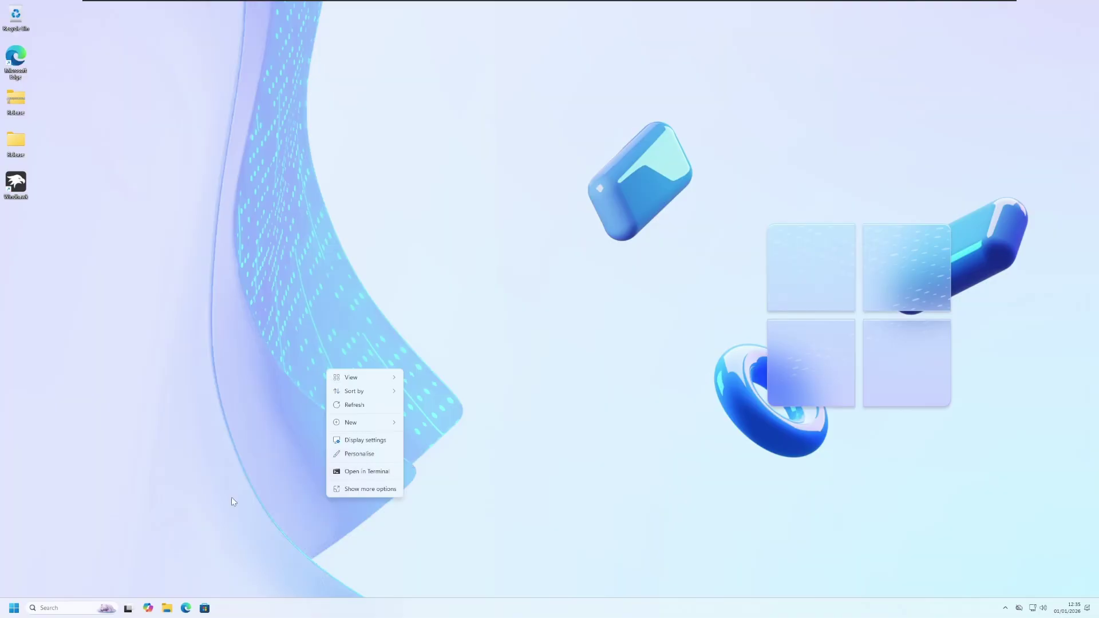
{"action": "left_click", "coordinate": [167, 611]}
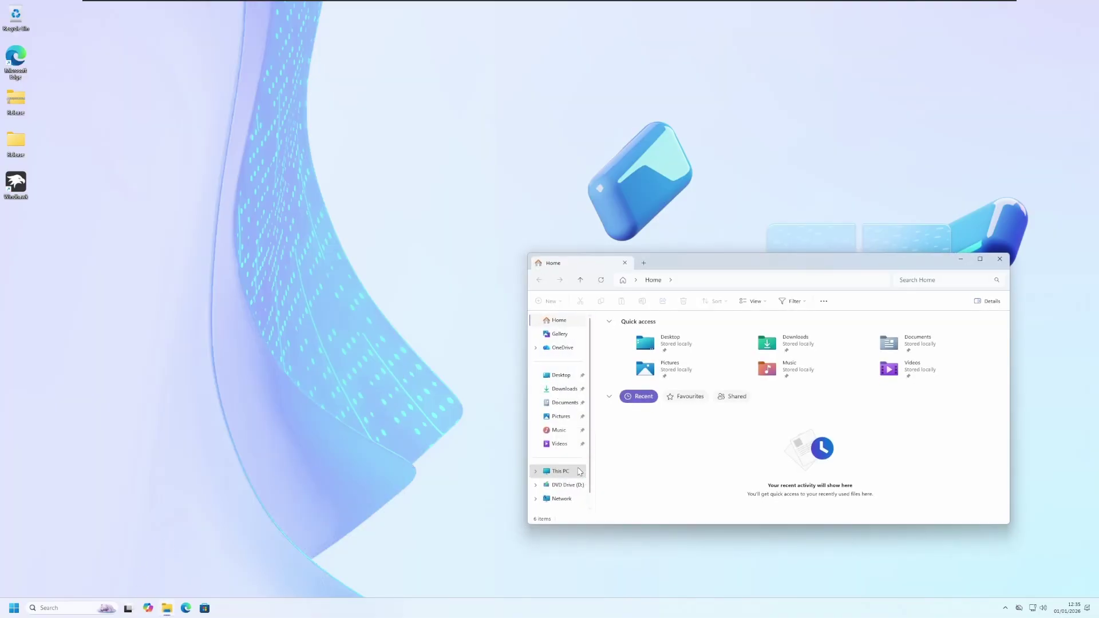
{"action": "left_click", "coordinate": [564, 471]}
{"action": "double_click", "coordinate": [653, 344]}
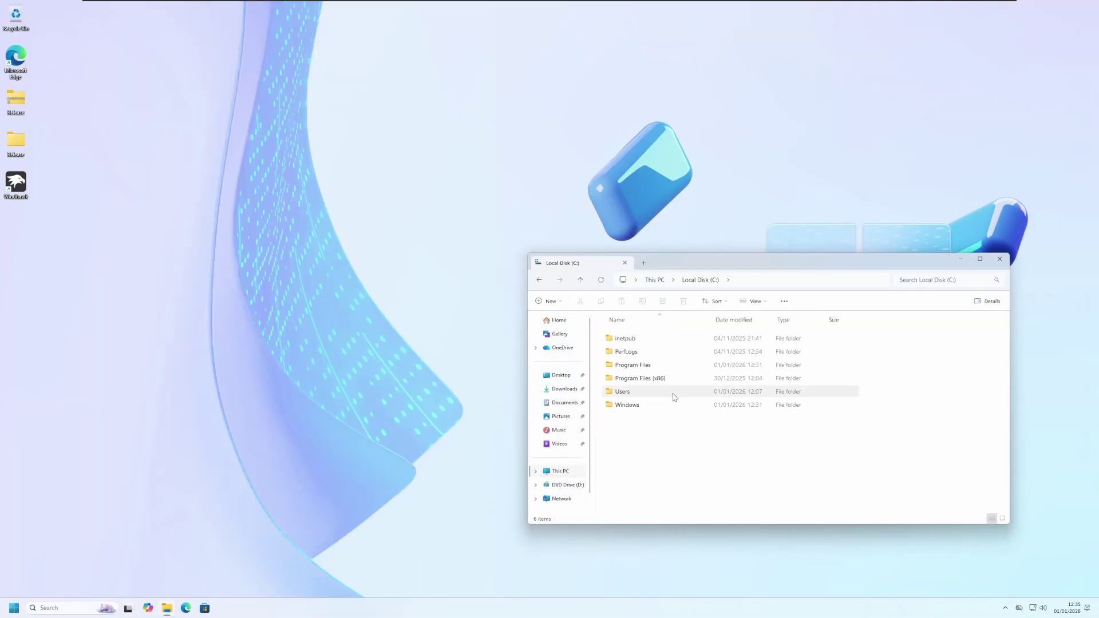
{"action": "double_click", "coordinate": [641, 406]}
{"action": "type", "text": "tr"}
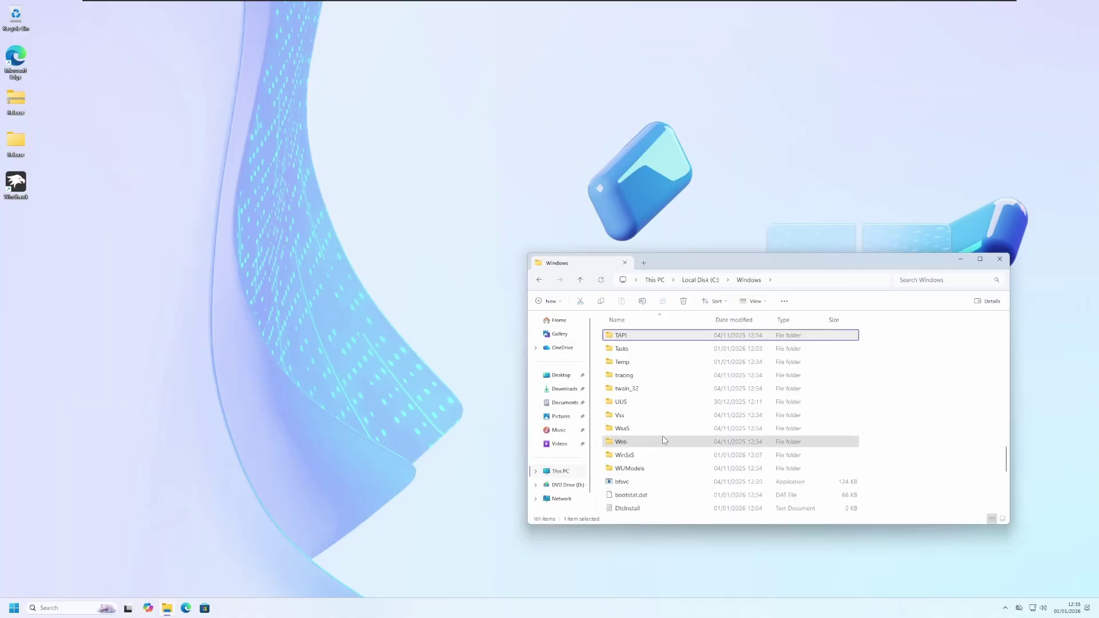
{"action": "scroll", "coordinate": [658, 389], "scroll_direction": "down", "scroll_amount": 3}
{"action": "type", "text": "r"}
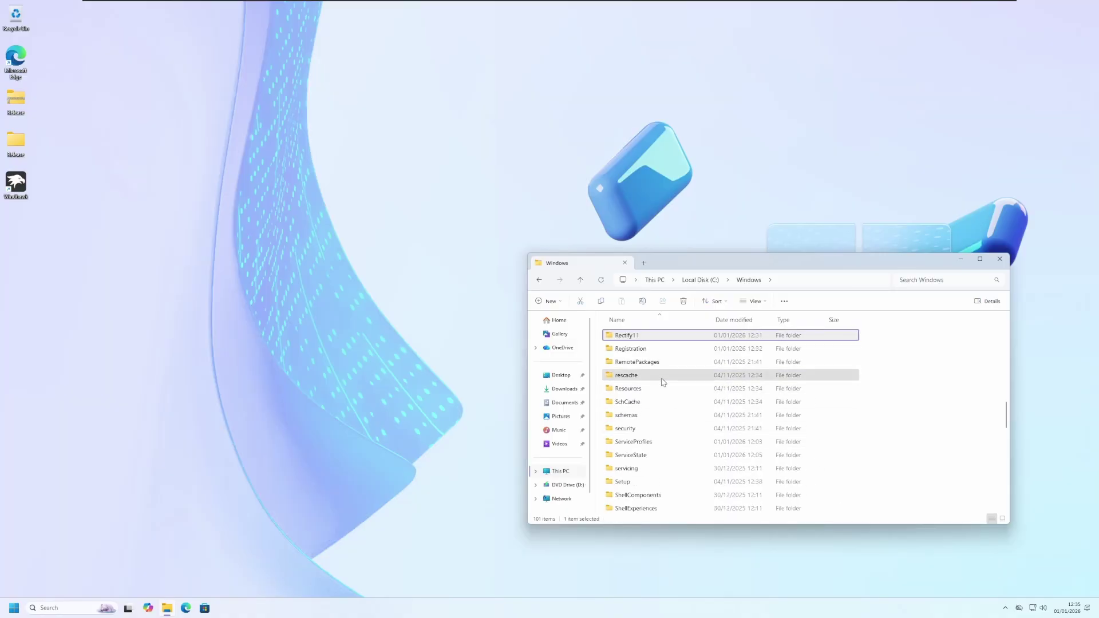
{"action": "double_click", "coordinate": [630, 389]}
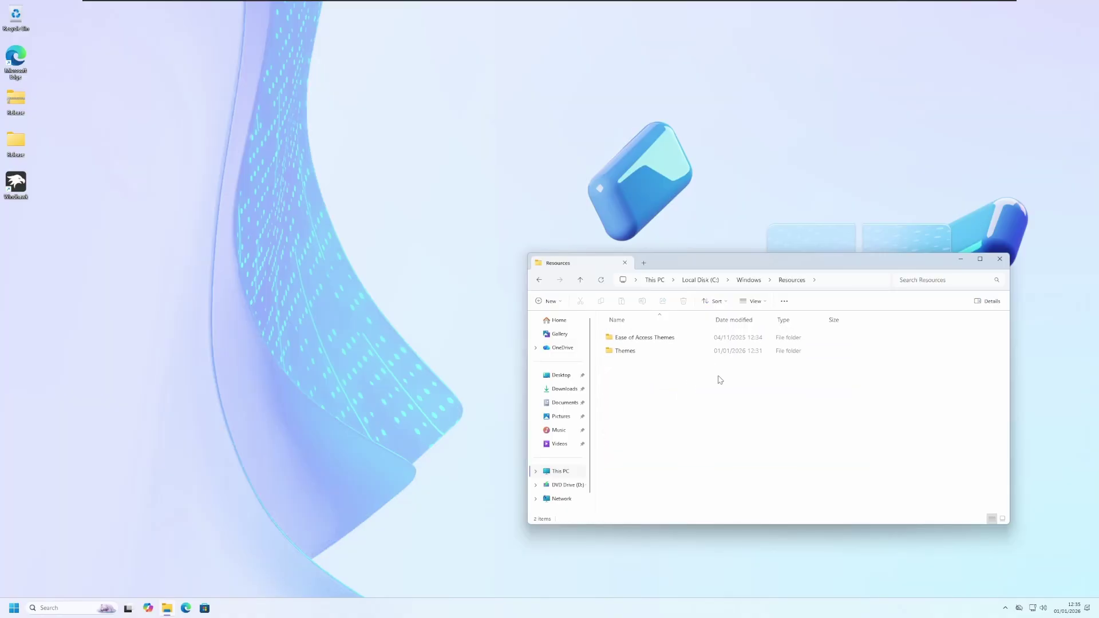
{"action": "double_click", "coordinate": [653, 353]}
{"action": "scroll", "coordinate": [633, 413], "scroll_direction": "down", "scroll_amount": 1}
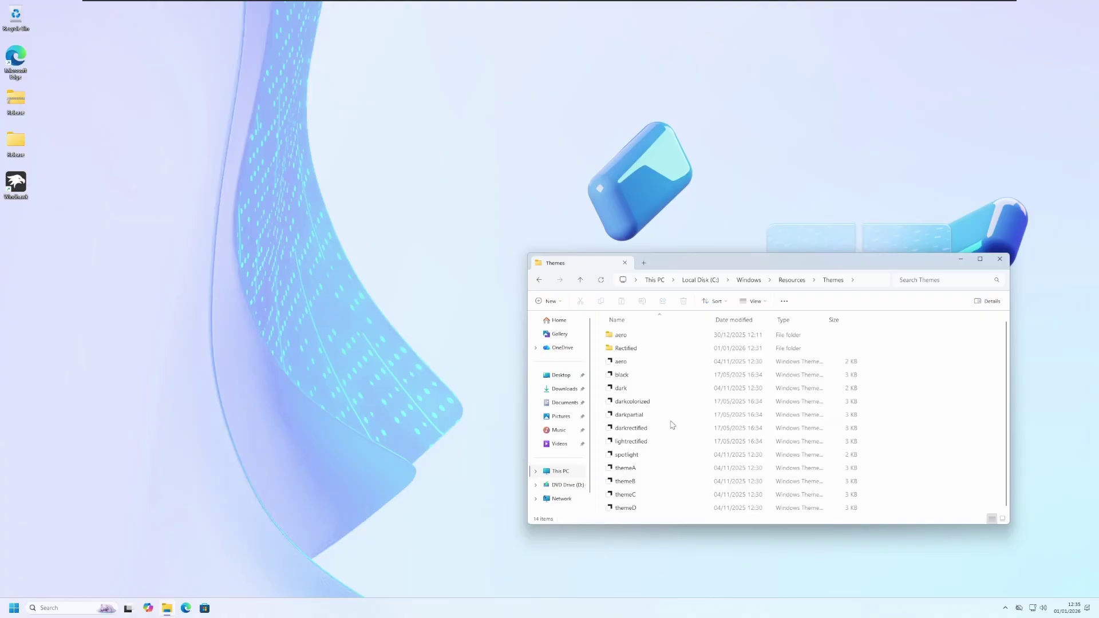
Apply the spotlight theme from the Themes folder, followed by themeA.
{"action": "left_click", "coordinate": [634, 458]}
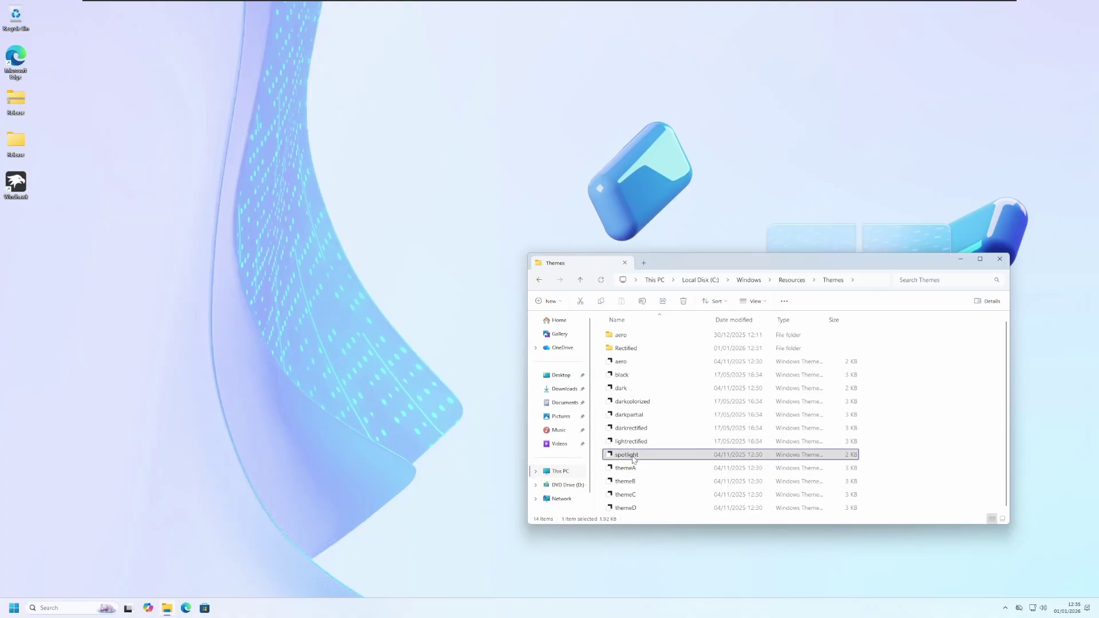
{"action": "double_click", "coordinate": [634, 456]}
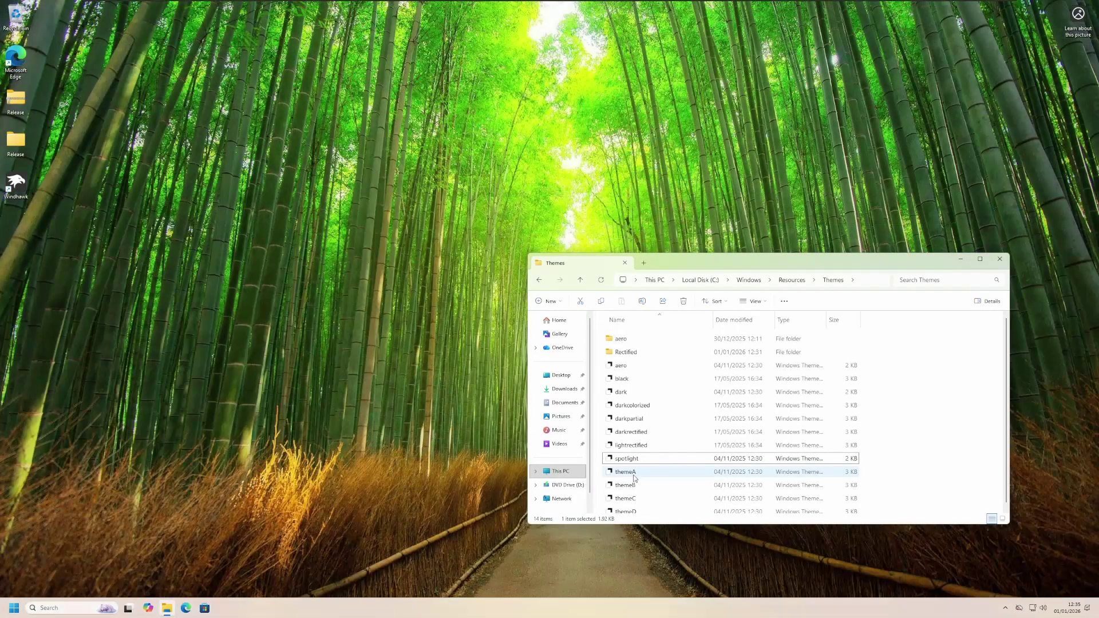
{"action": "left_click", "coordinate": [634, 477]}
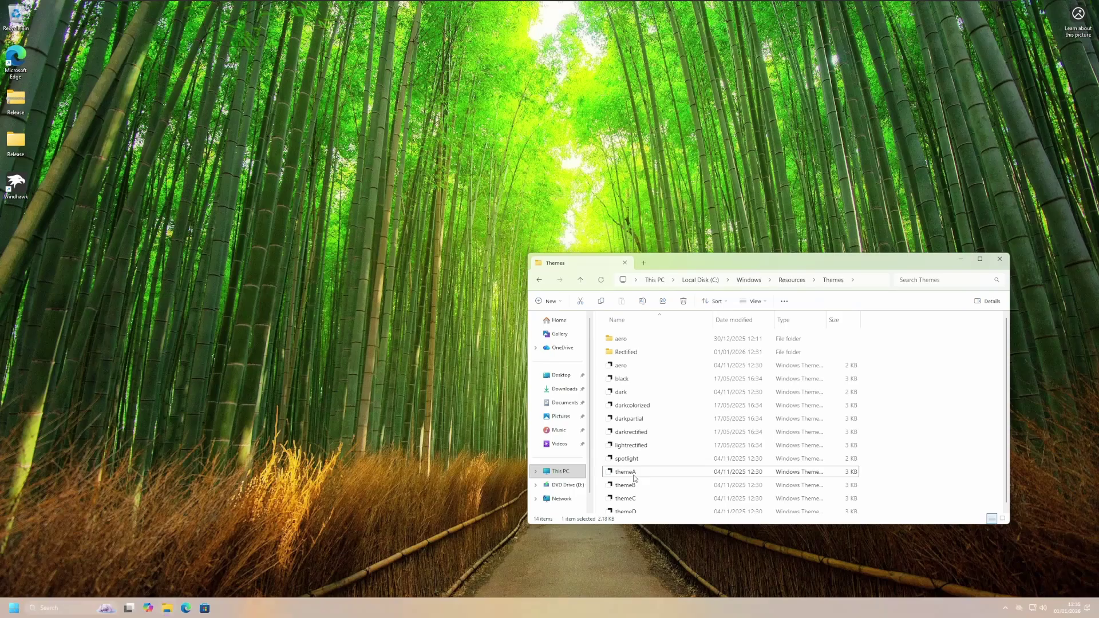
{"action": "double_click", "coordinate": [634, 479]}
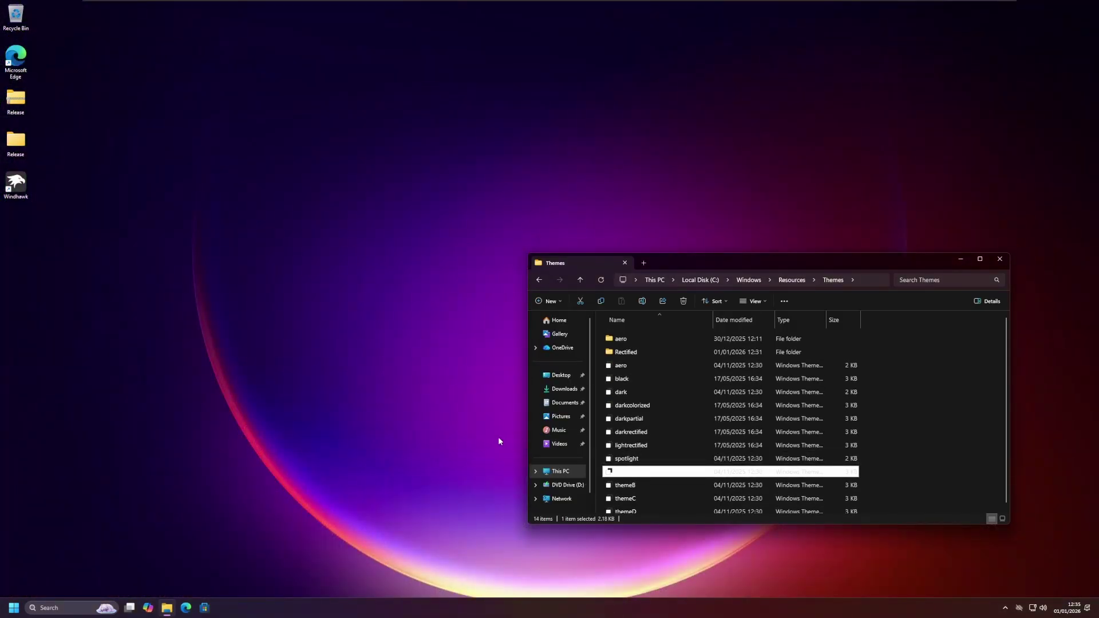
View the Start menu, run winver to view the About Windows dialog under themeA, and close the dialog.
{"action": "key", "text": "super"}
{"action": "key", "text": "super+r"}
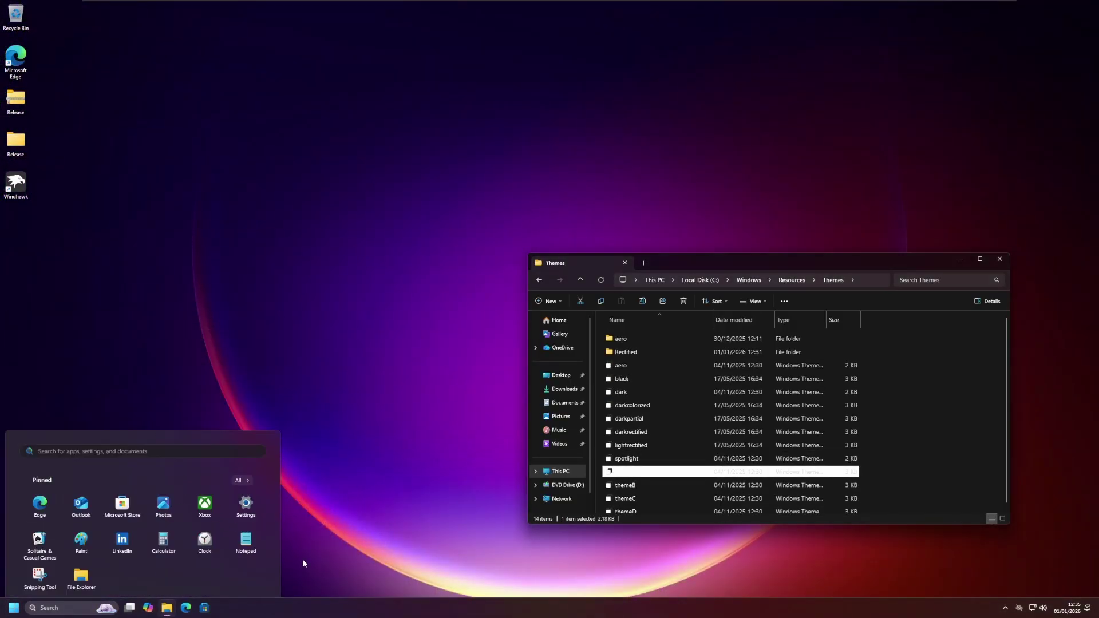
{"action": "key", "text": "Return"}
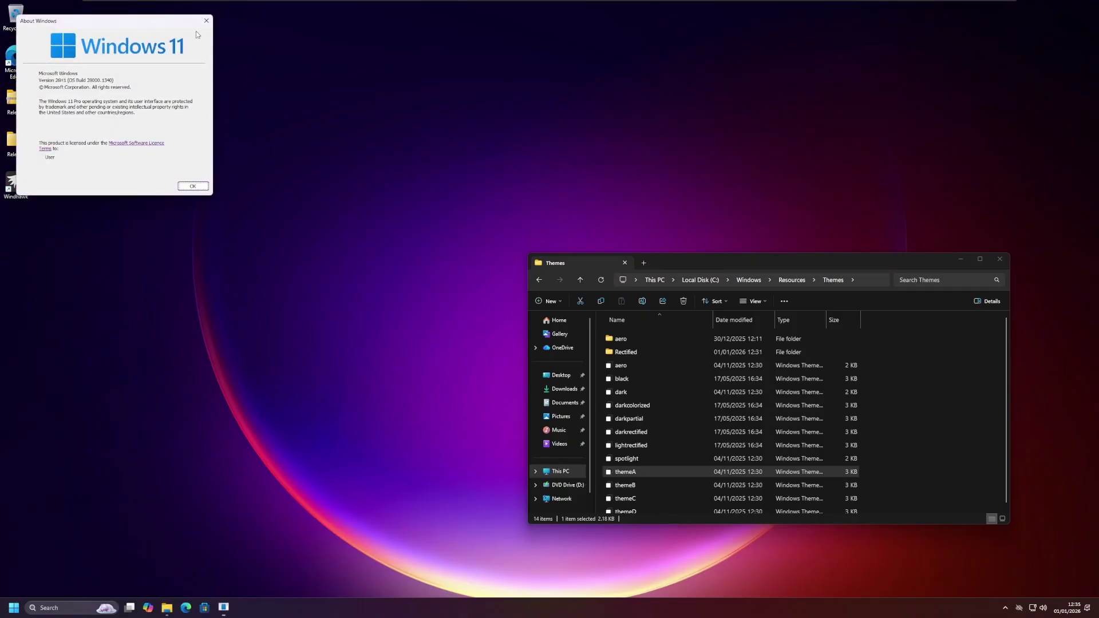
{"action": "left_click", "coordinate": [191, 186]}
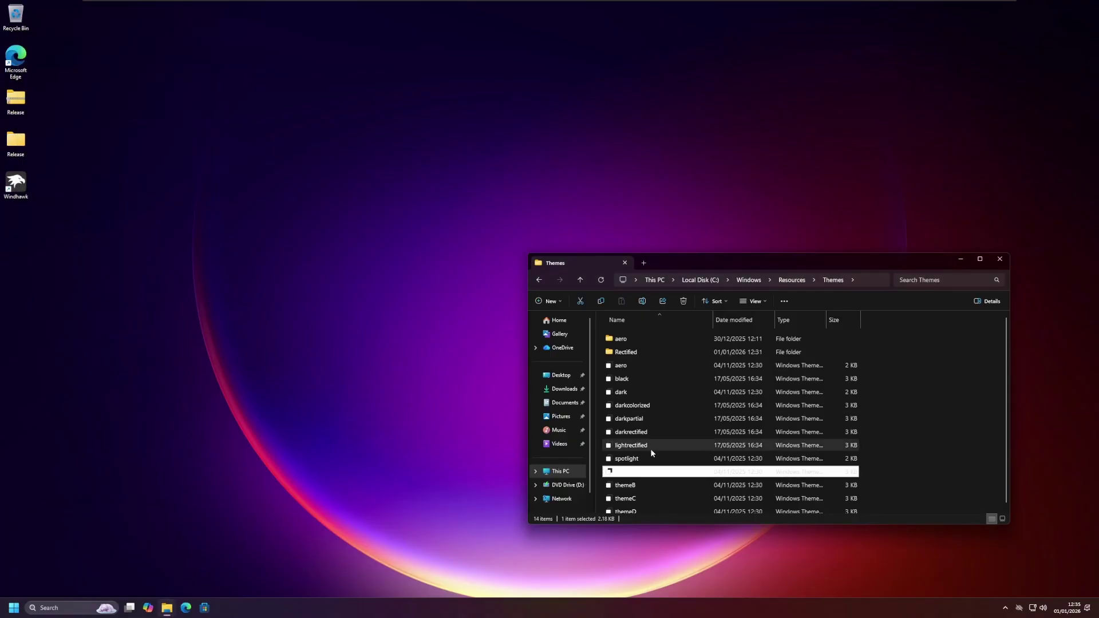
Apply the darkcolorized theme and move the File Explorer window toward the middle of the desktop.
{"action": "left_click", "coordinate": [703, 472]}
{"action": "left_click", "coordinate": [641, 401]}
{"action": "key", "text": "F2"}
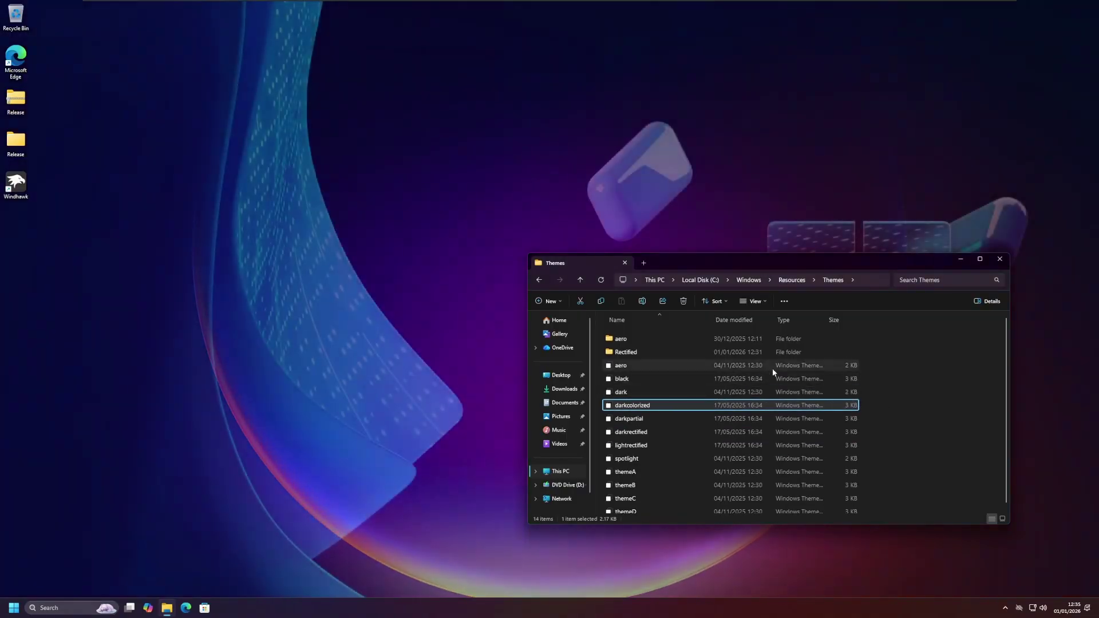
{"action": "left_click_drag", "start_coordinate": [827, 261], "coordinate": [498, 239]}
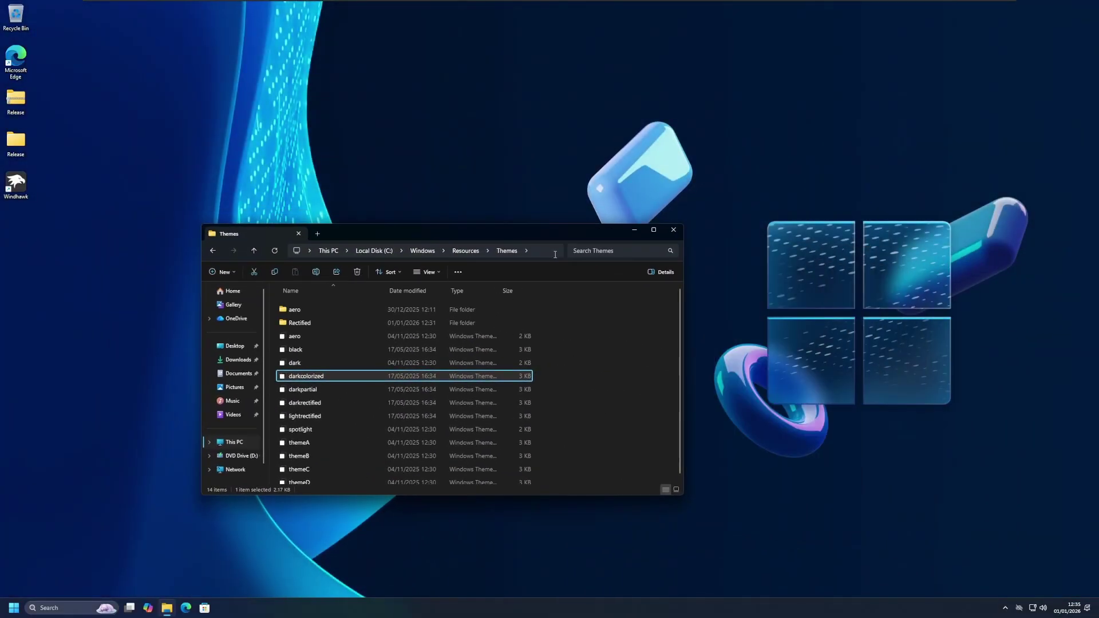
Apply the darkpartial theme and draw selection boxes across the theme files to check their look.
{"action": "double_click", "coordinate": [342, 389]}
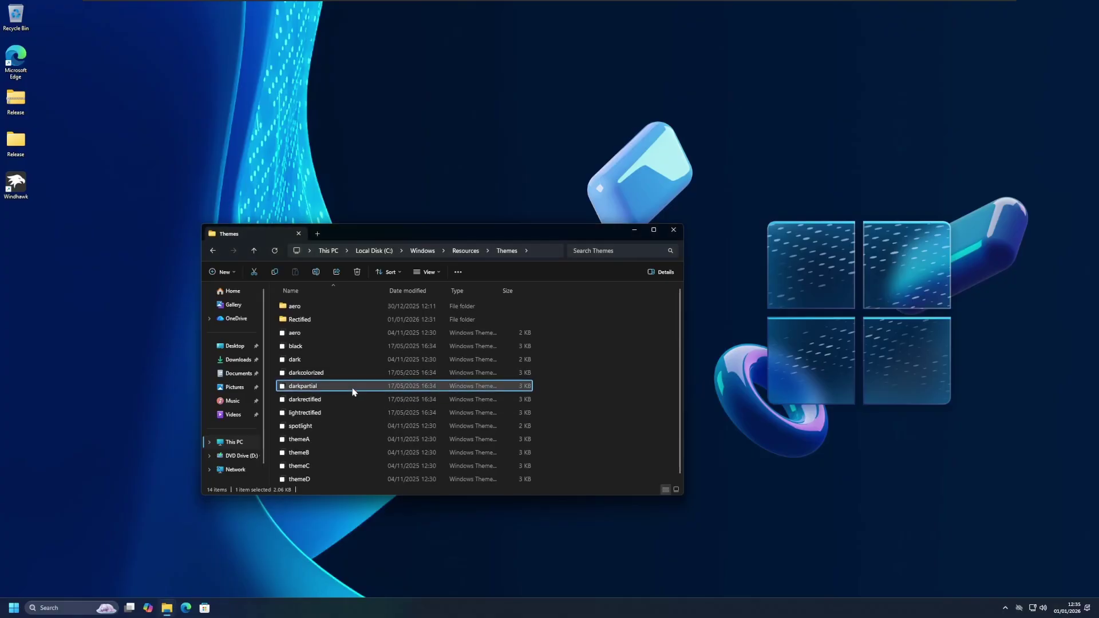
{"action": "left_click_drag", "start_coordinate": [602, 360], "coordinate": [658, 370]}
{"action": "left_click_drag", "start_coordinate": [645, 418], "coordinate": [355, 407]}
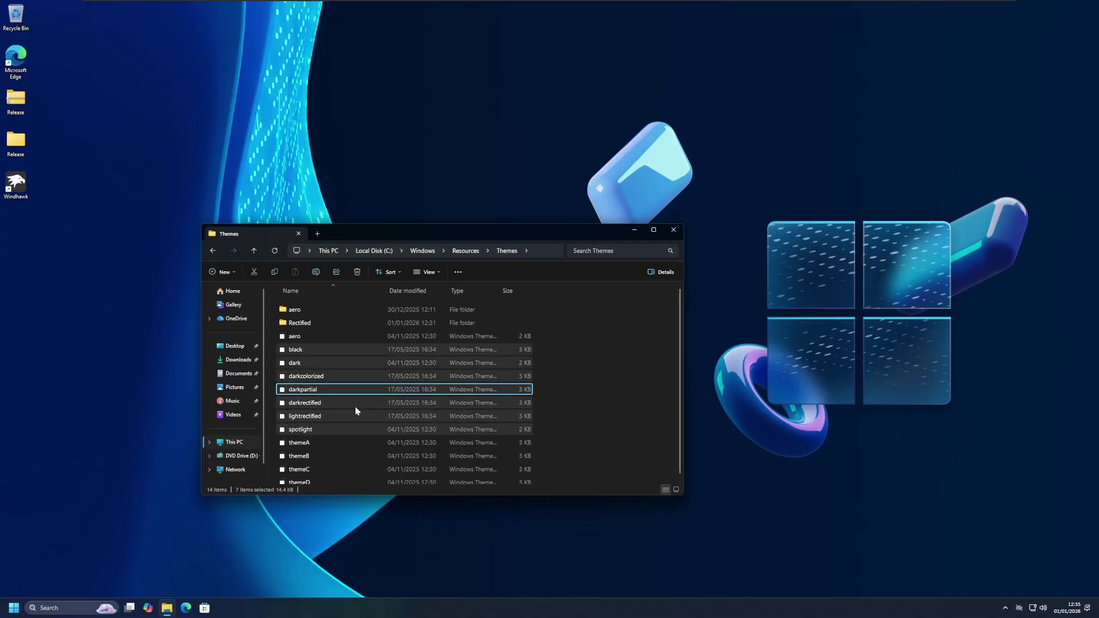
{"action": "left_click", "coordinate": [604, 426]}
Apply the darkrectified theme, followed by the standard dark theme.
{"action": "left_click", "coordinate": [382, 403]}
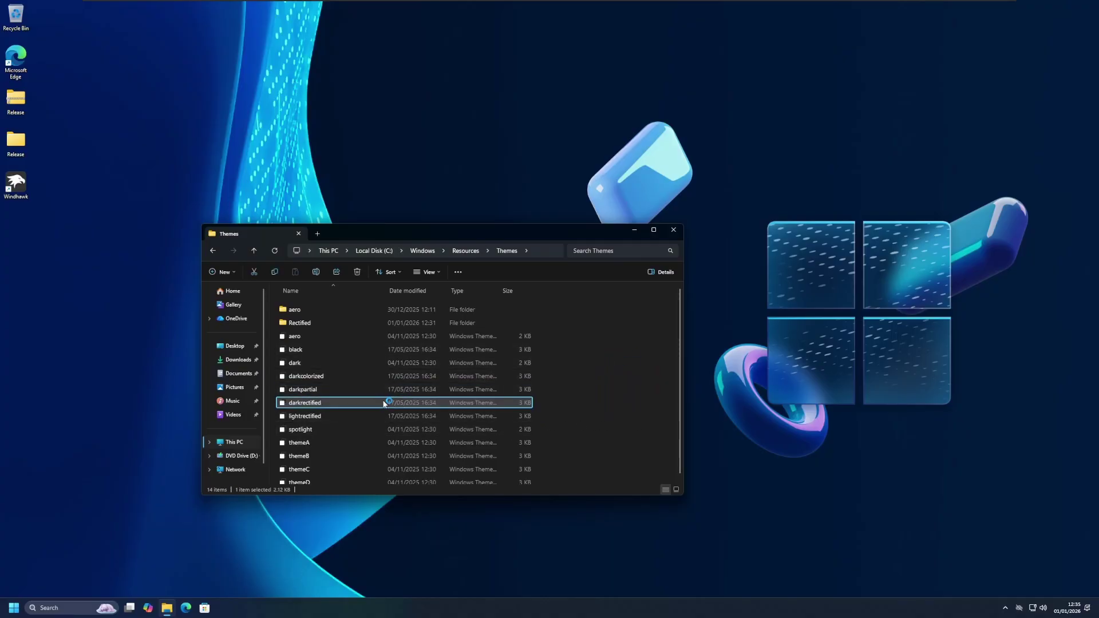
{"action": "key", "text": "Return"}
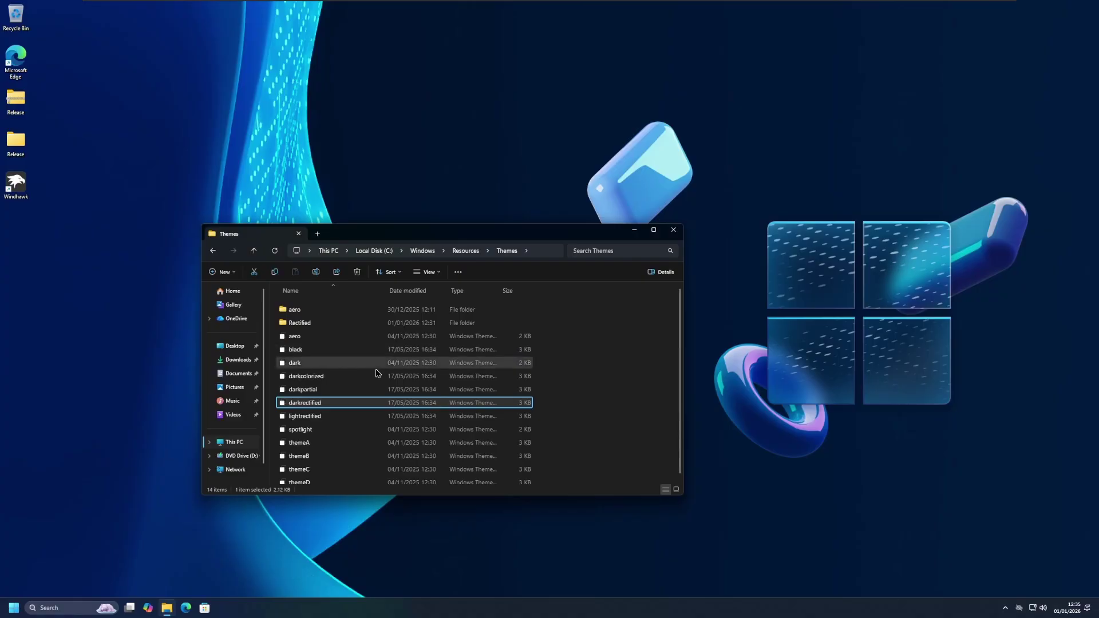
{"action": "left_click", "coordinate": [338, 366]}
{"action": "key", "text": "Return"}
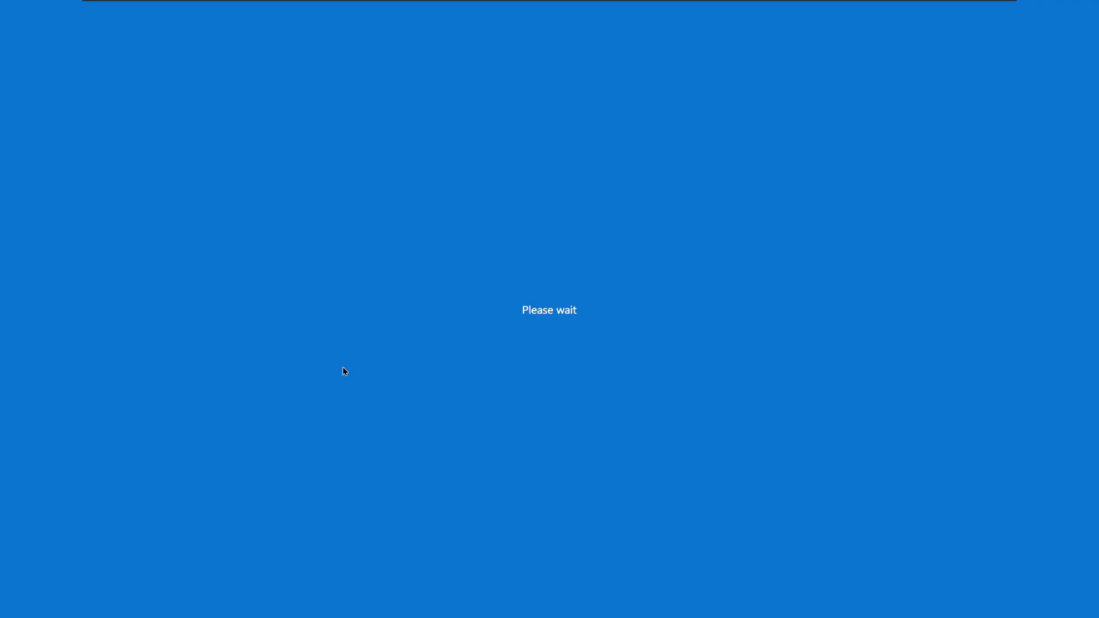
Reapply the darkpartial theme and close File Explorer.
{"action": "left_click_drag", "start_coordinate": [632, 355], "coordinate": [458, 422]}
{"action": "left_click", "coordinate": [432, 394]}
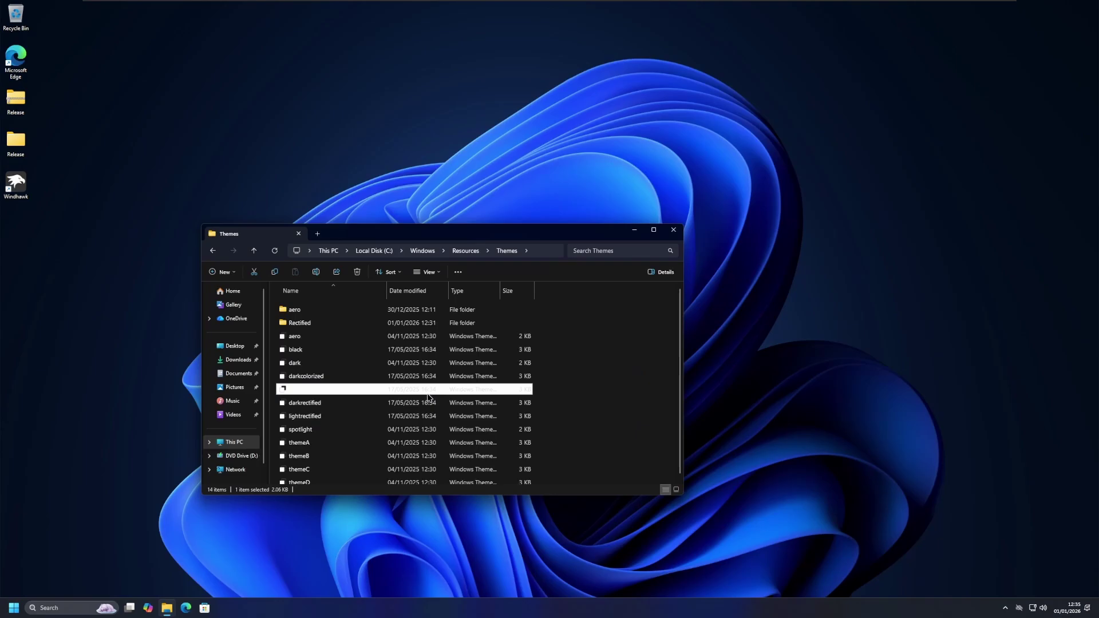
{"action": "double_click", "coordinate": [426, 395]}
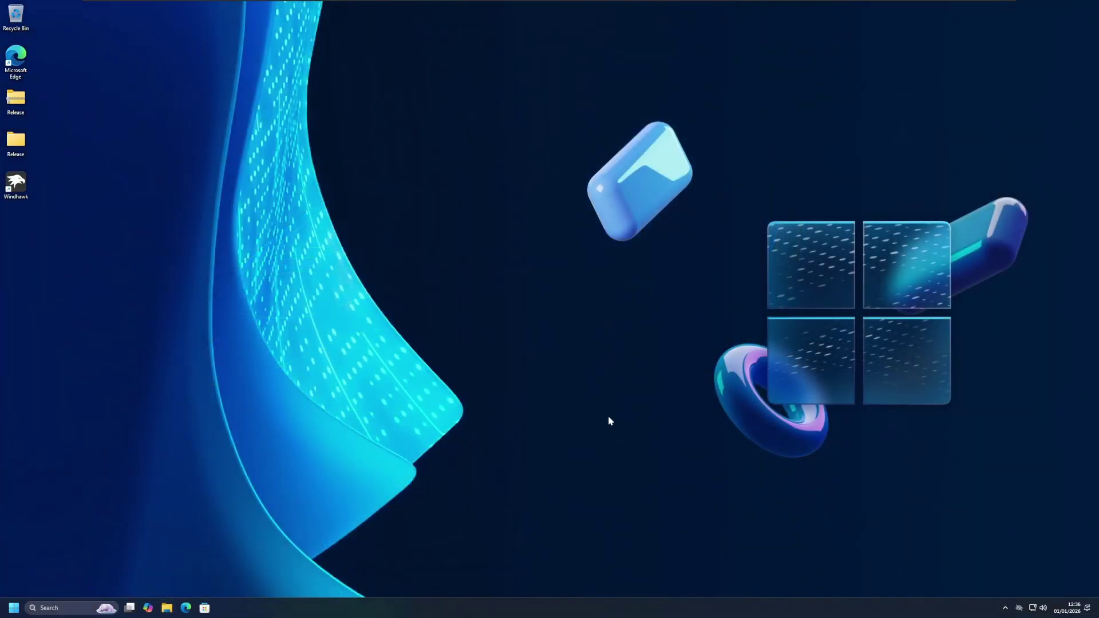
Open the C:\Windows\Rectify11 folder in File Explorer.
{"action": "left_click", "coordinate": [166, 610]}
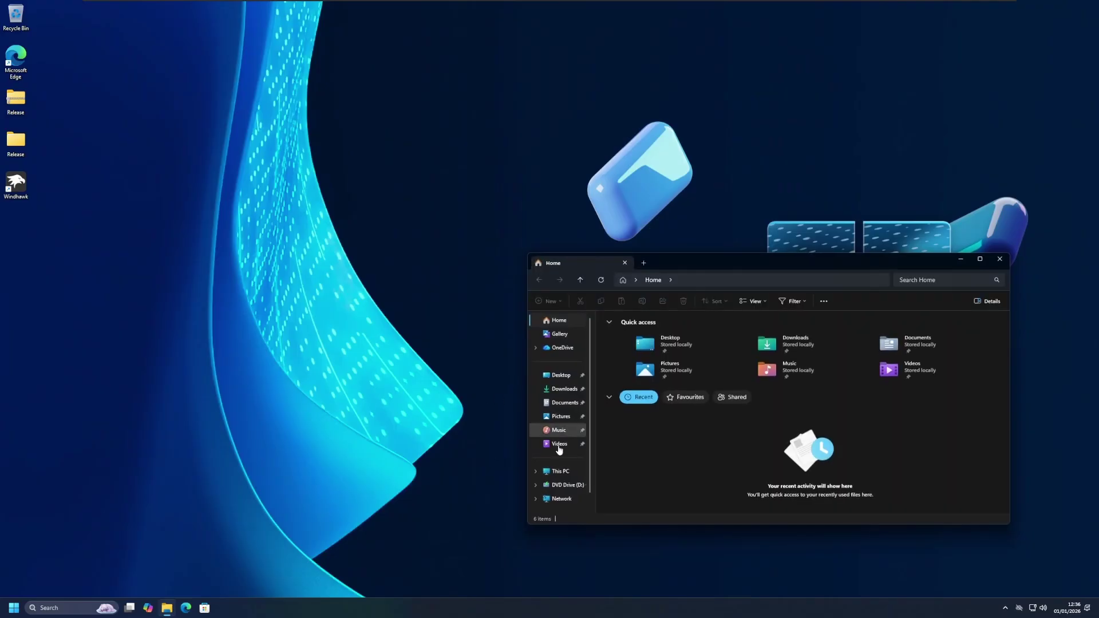
{"action": "left_click", "coordinate": [560, 472]}
{"action": "double_click", "coordinate": [672, 356]}
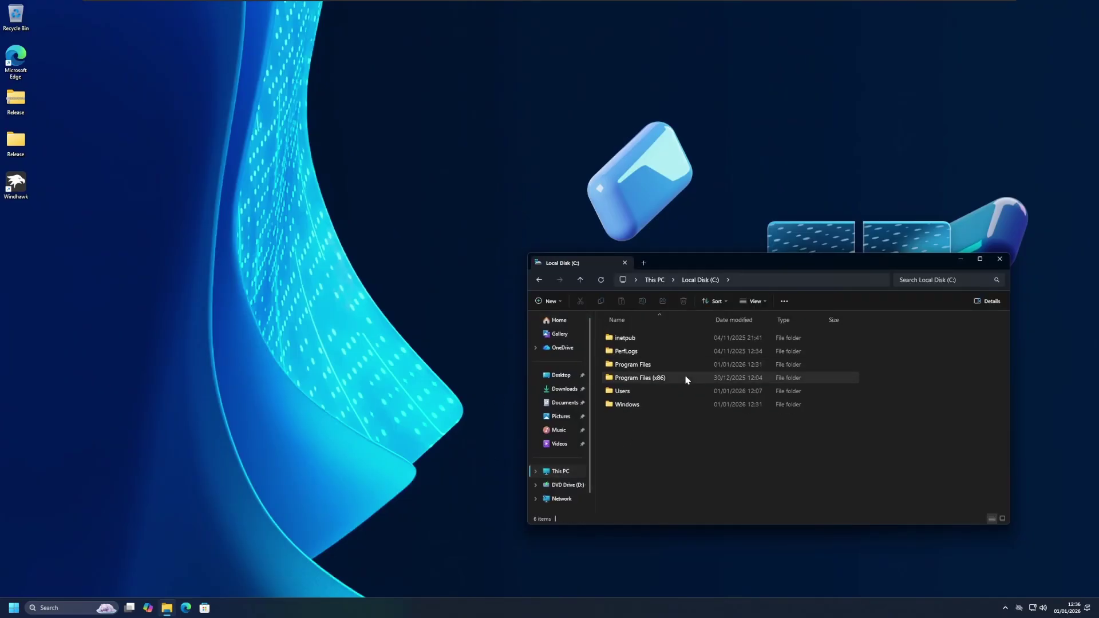
{"action": "double_click", "coordinate": [661, 400]}
{"action": "scroll", "coordinate": [659, 441], "scroll_direction": "down", "scroll_amount": 3}
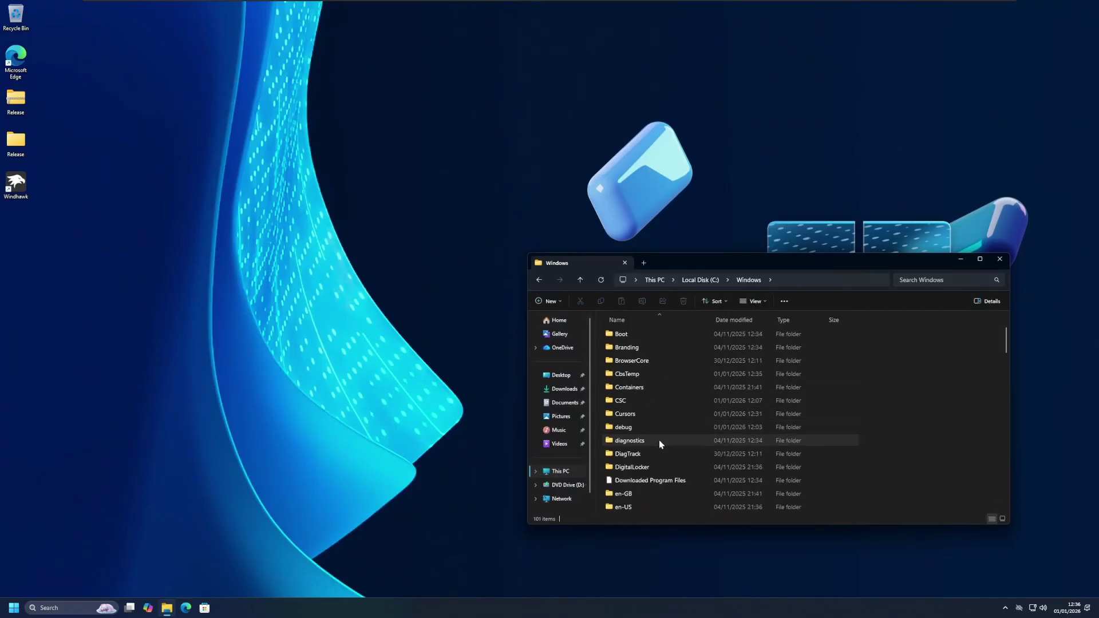
{"action": "scroll", "coordinate": [659, 412], "scroll_direction": "up", "scroll_amount": 5}
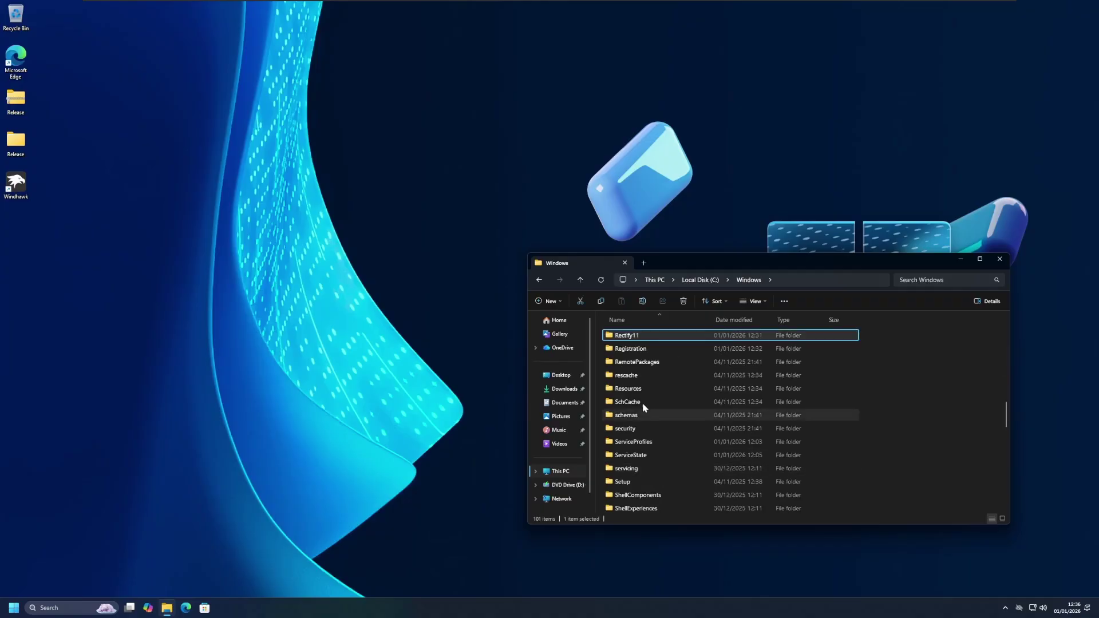
{"action": "double_click", "coordinate": [641, 337]}
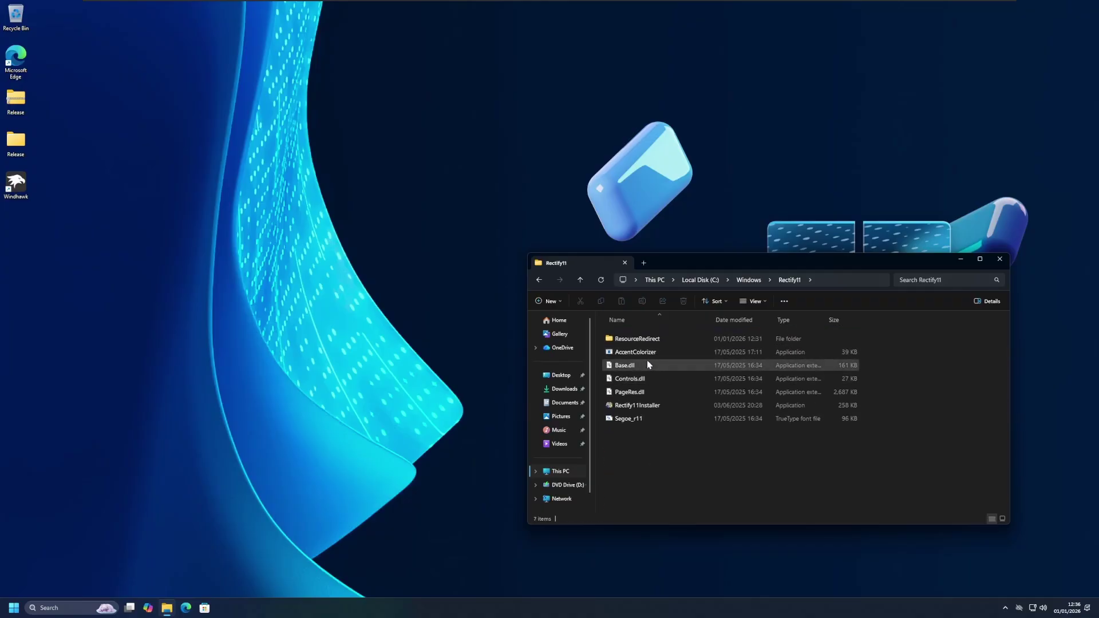
Look inside the ResourceRedirect folder and its Windhawk Resources subfolder, and return to the Rectify11 folder.
{"action": "double_click", "coordinate": [644, 340]}
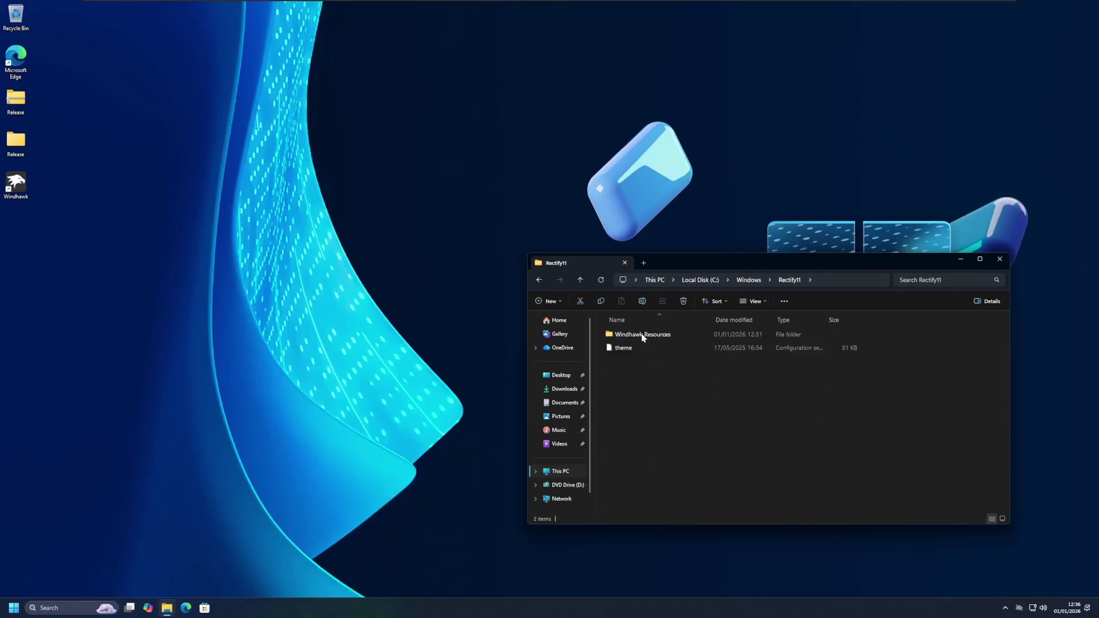
{"action": "double_click", "coordinate": [695, 348]}
{"action": "left_click", "coordinate": [757, 280]}
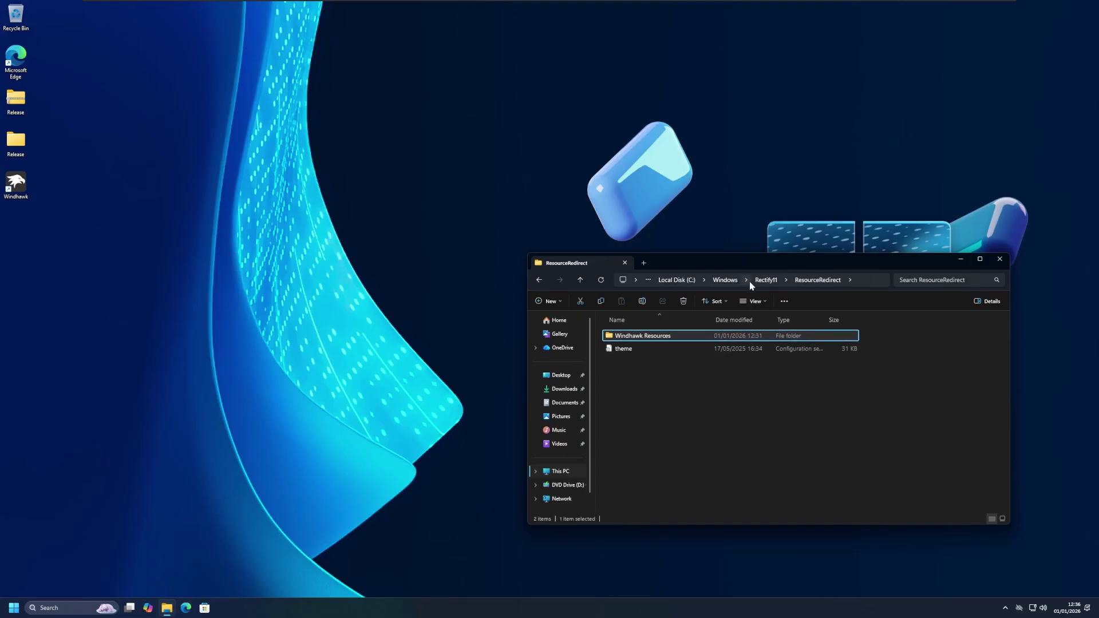
{"action": "left_click", "coordinate": [753, 280]}
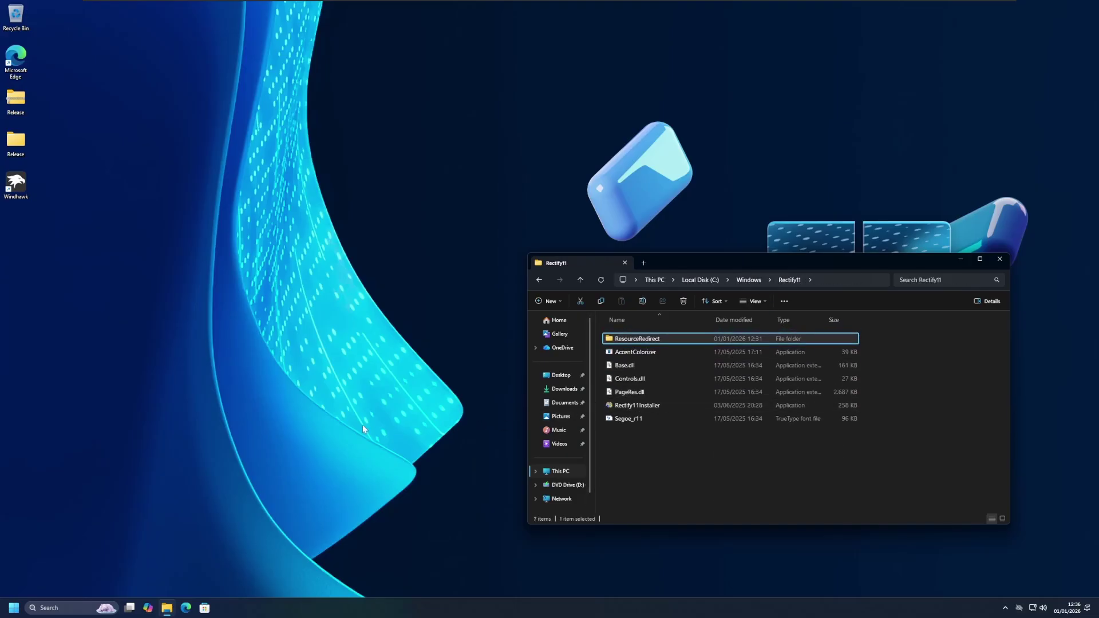
Run Rectify11Installer to view its list of removable components, exit without uninstalling, and close File Explorer.
{"action": "double_click", "coordinate": [633, 405]}
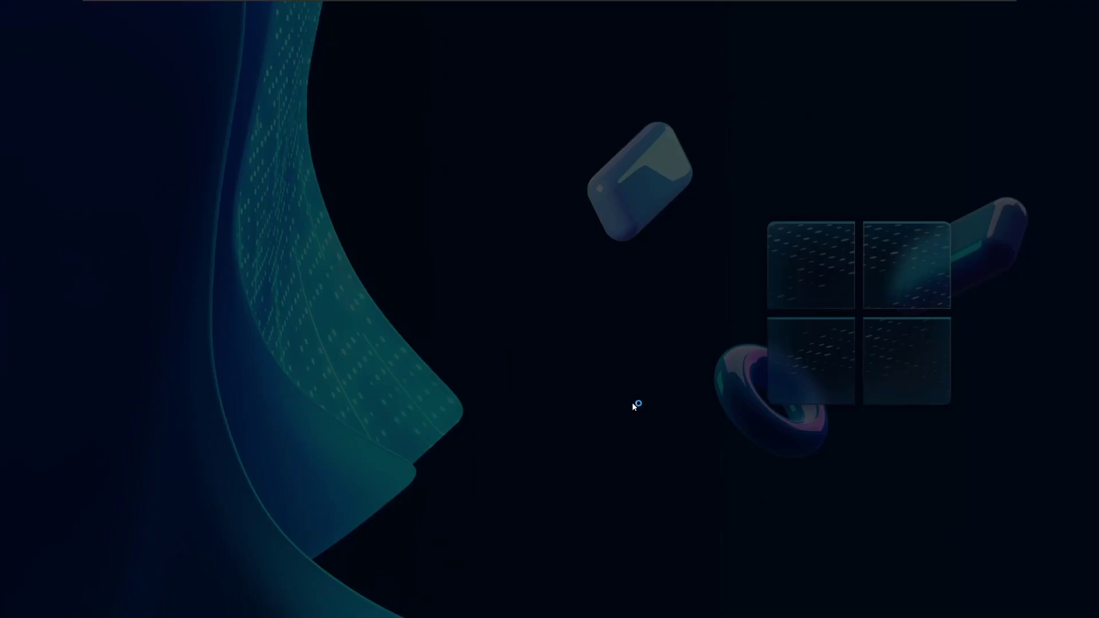
{"action": "left_click", "coordinate": [507, 379]}
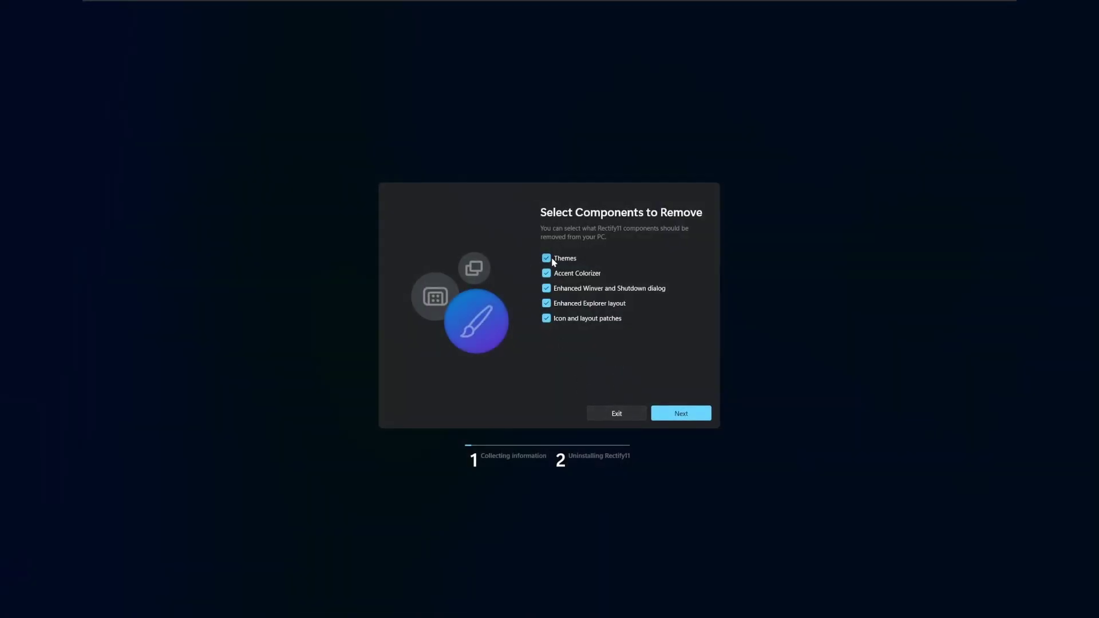
{"action": "left_click", "coordinate": [617, 413]}
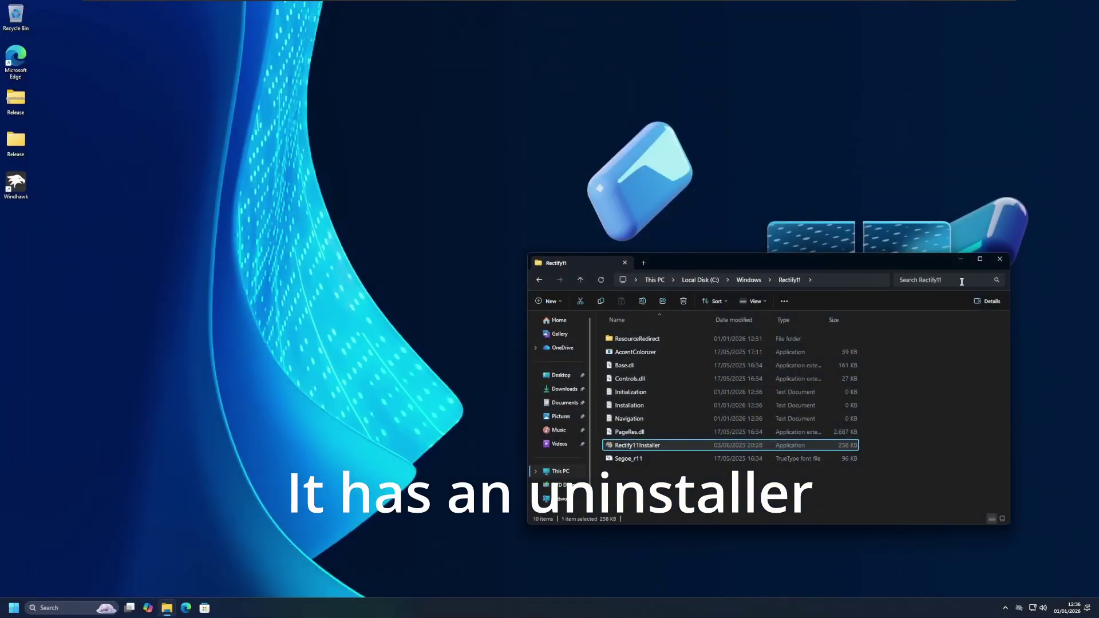
{"action": "left_click", "coordinate": [1000, 259]}
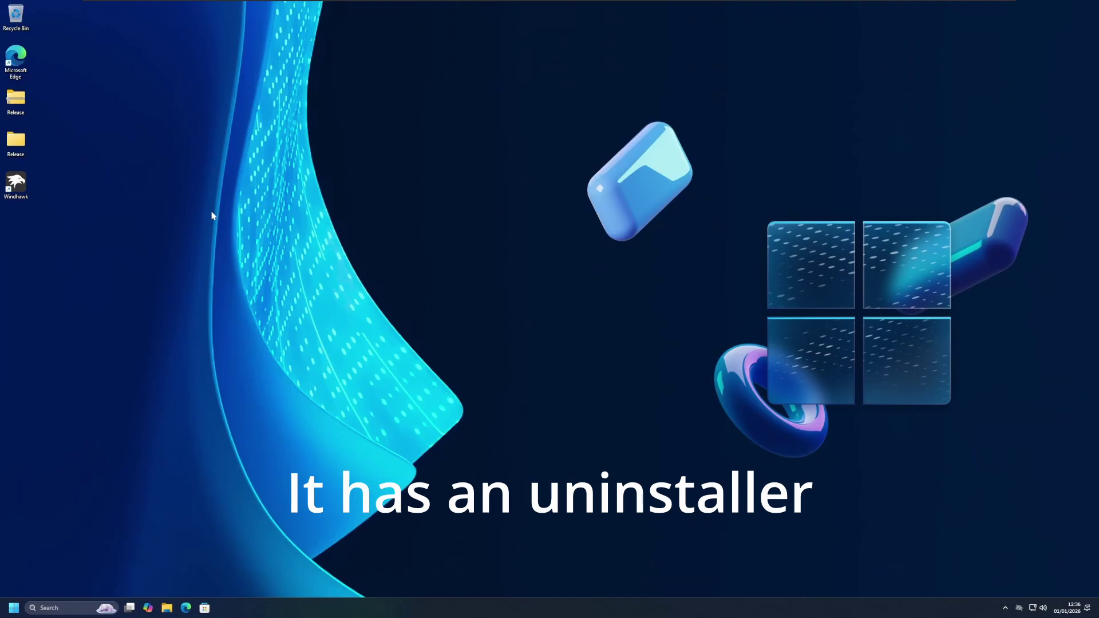
{"action": "left_click_drag", "start_coordinate": [265, 201], "coordinate": [921, 366]}
{"action": "left_click_drag", "start_coordinate": [191, 196], "coordinate": [501, 323]}
{"action": "left_click_drag", "start_coordinate": [113, 265], "coordinate": [312, 392]}
{"action": "left_click_drag", "start_coordinate": [168, 167], "coordinate": [1019, 506]}
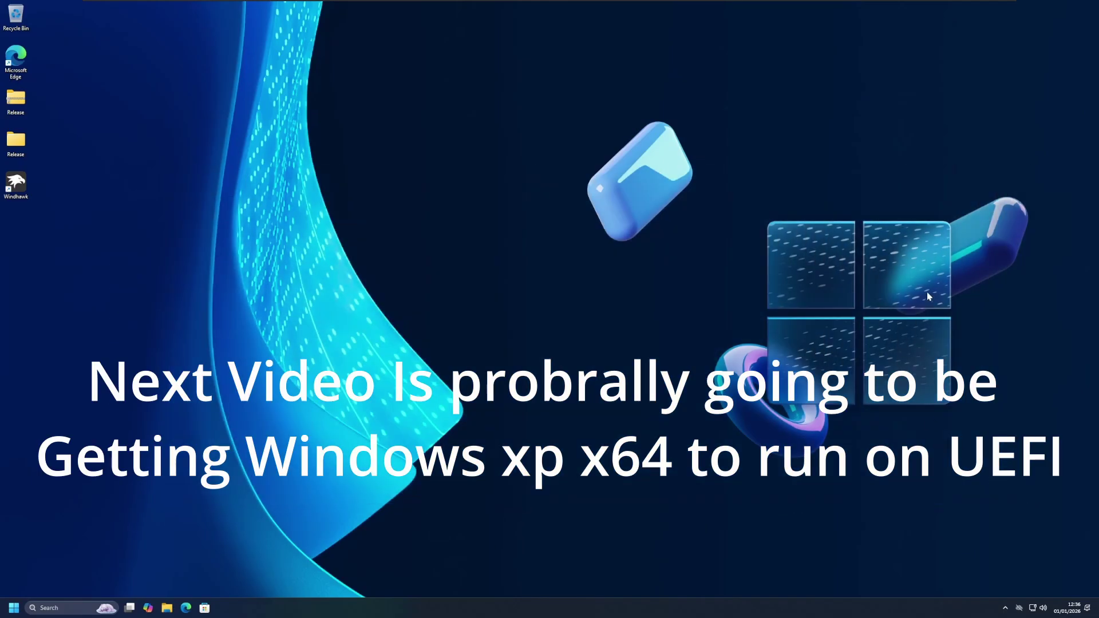
{"action": "left_click_drag", "start_coordinate": [981, 141], "coordinate": [320, 366]}
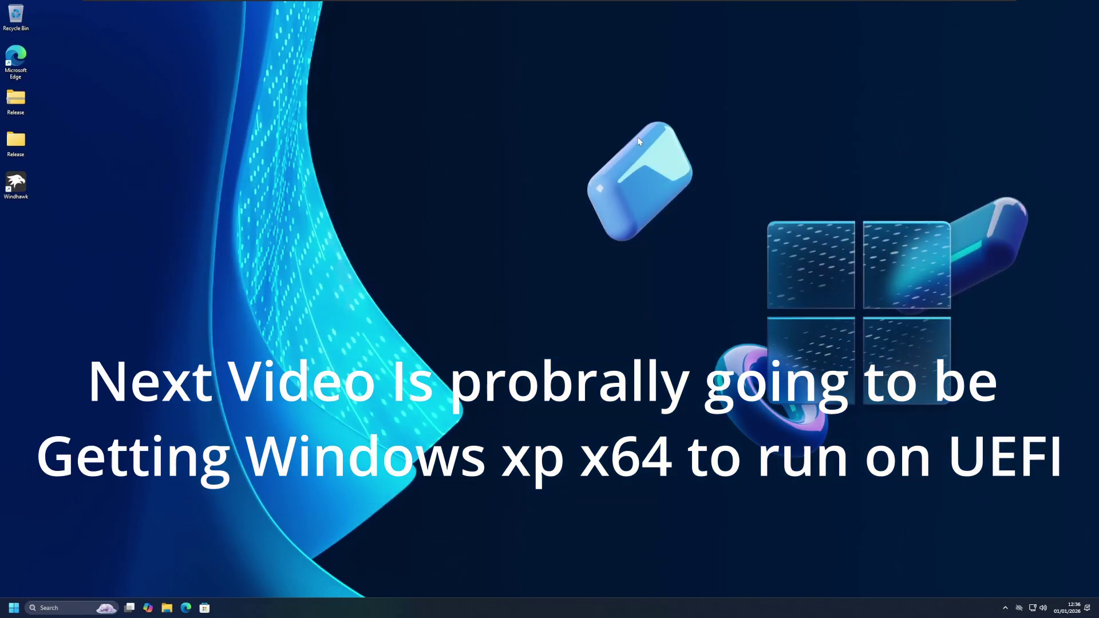